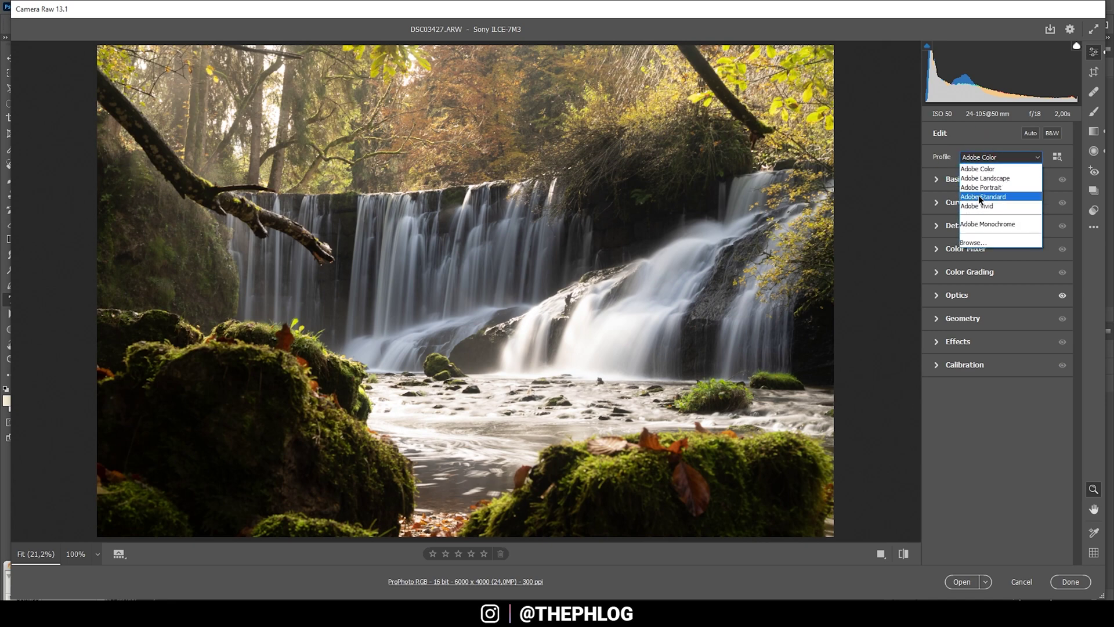
- Apply the Adobe Standard profile and Cloudy white balance (Temperature 6500, Tint +10)
click(980, 197)
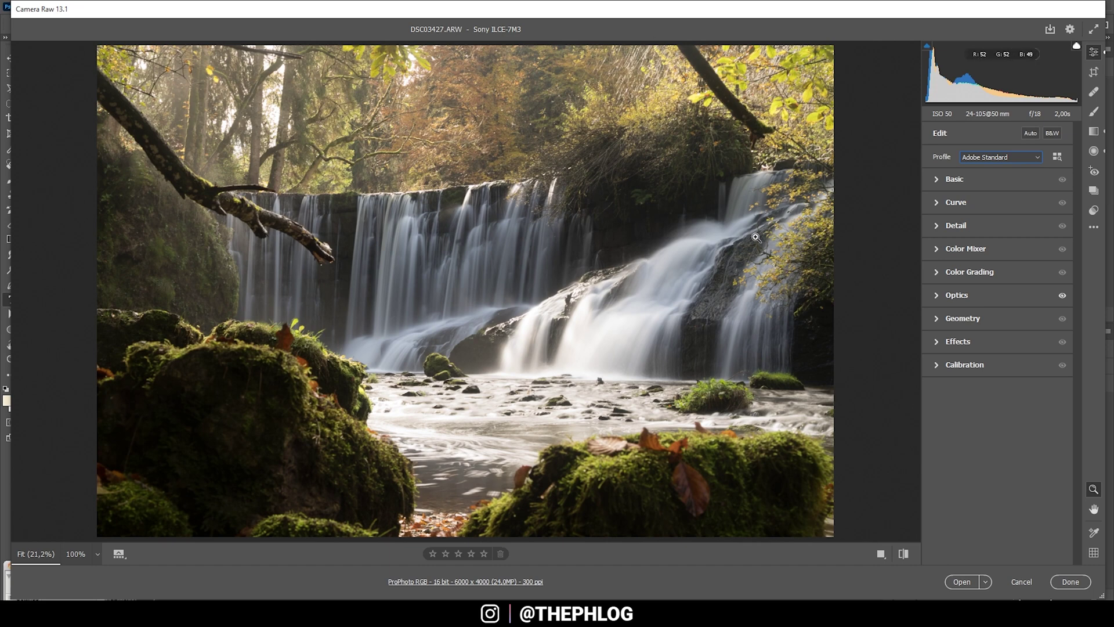
click(937, 181)
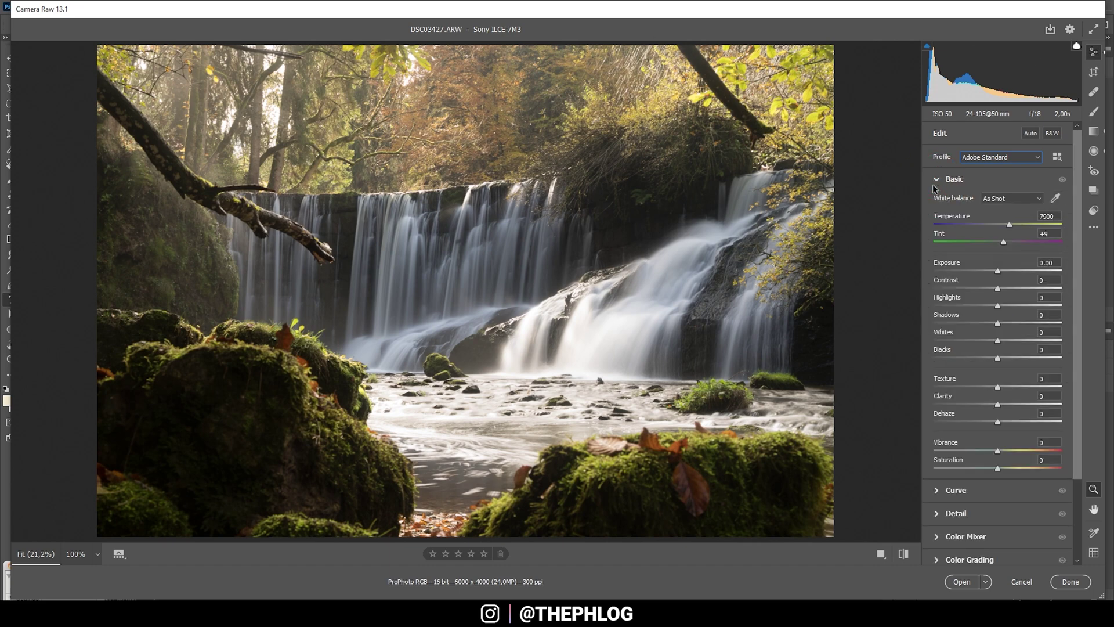
click(995, 198)
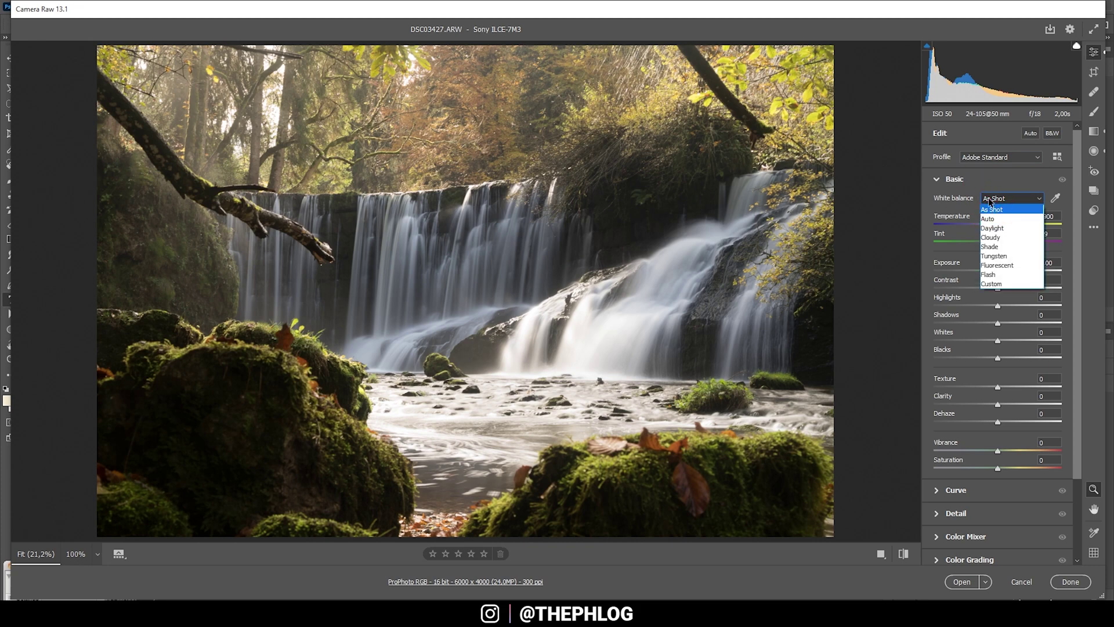
click(994, 238)
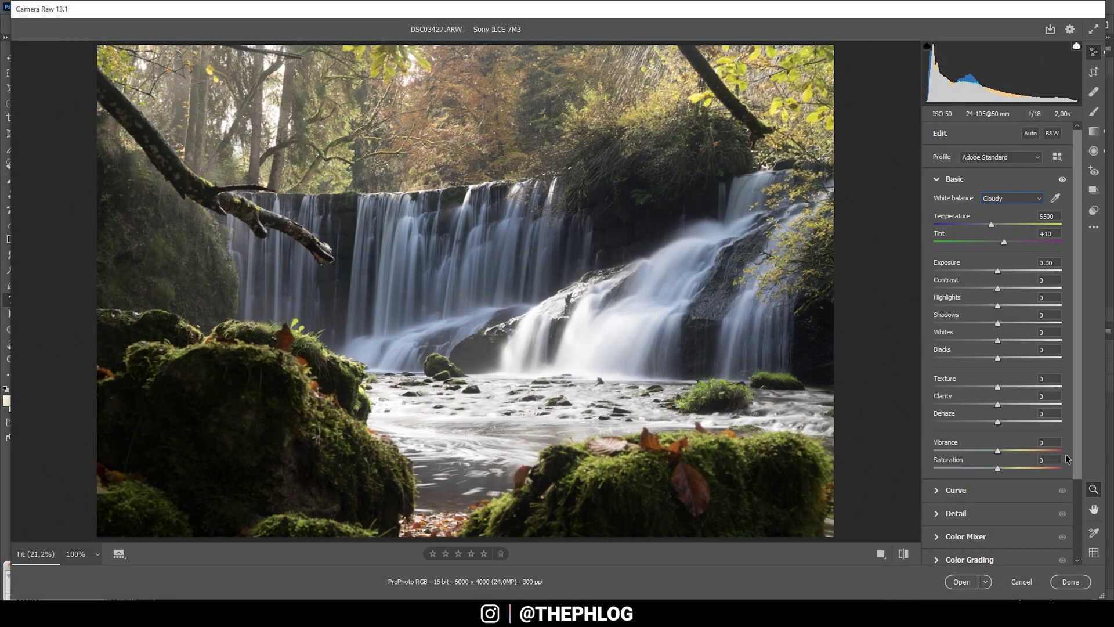
- Set Dehaze +25, Highlights -100, Contrast +16, Whites +6, Texture -12 and Vibrance +35 in Basic
drag(997, 422, 1013, 424)
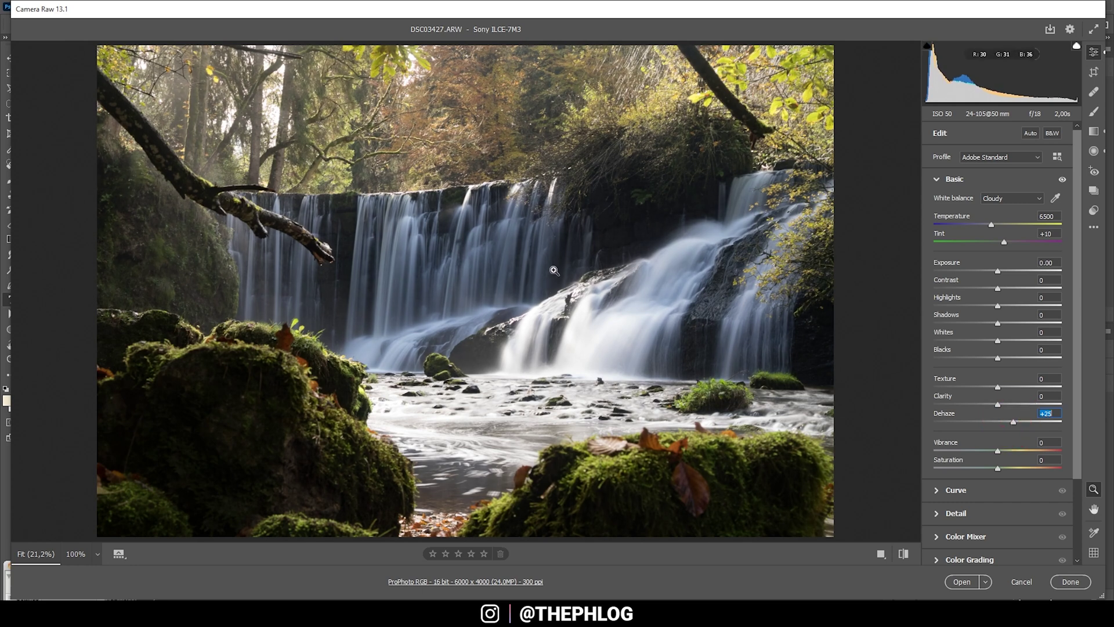
drag(998, 306, 873, 297)
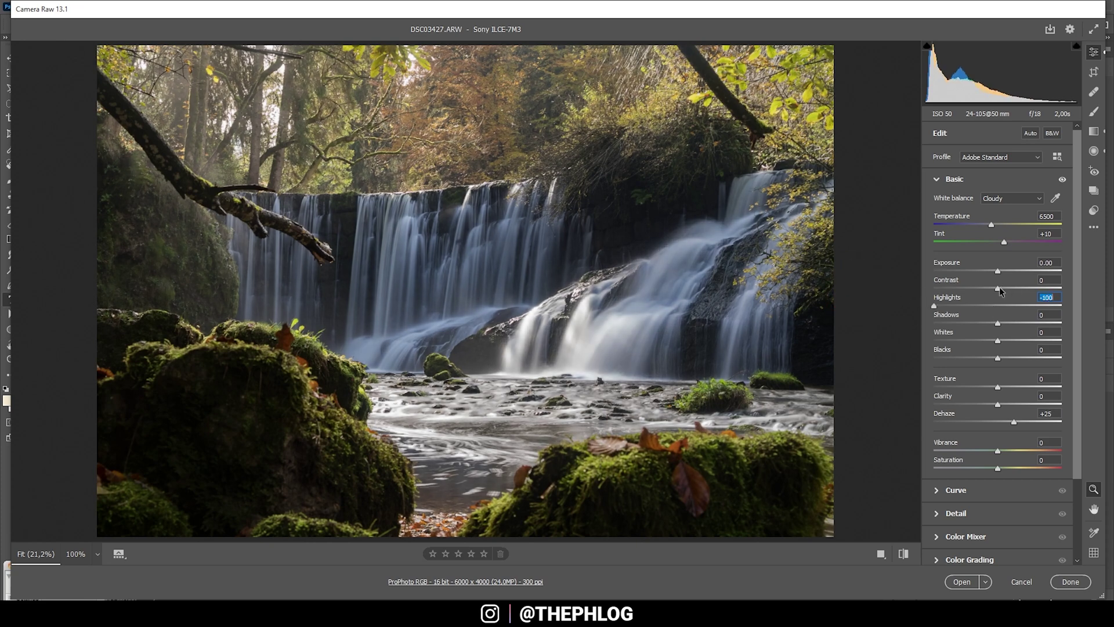
drag(999, 286, 1009, 288)
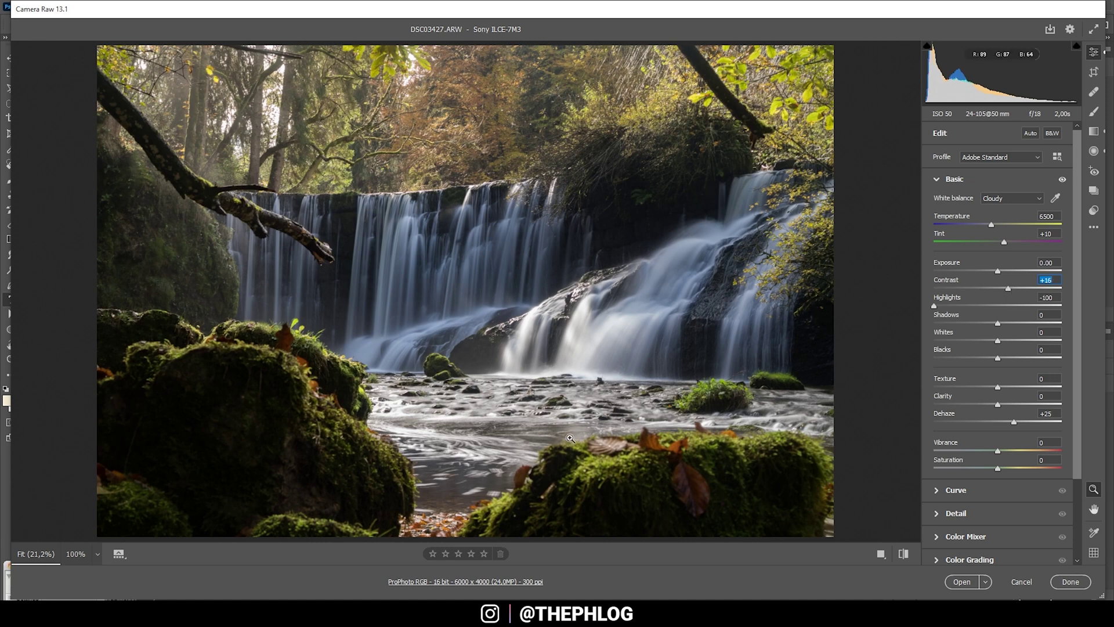
drag(997, 340, 1001, 341)
drag(998, 387, 990, 387)
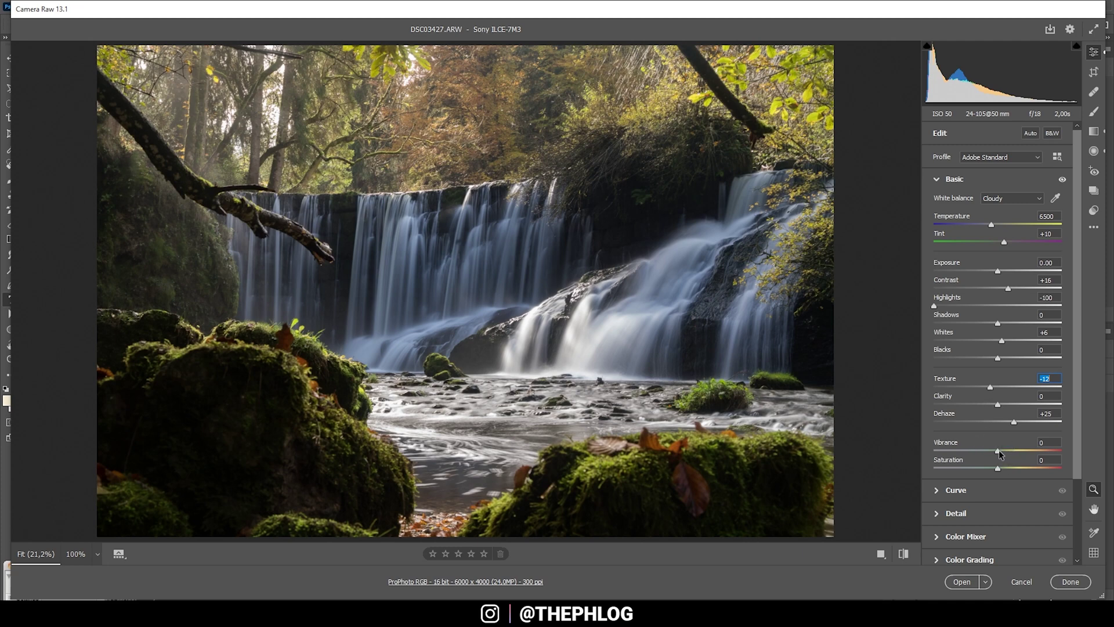
drag(998, 450, 1009, 450)
drag(1010, 450, 1019, 451)
click(1093, 134)
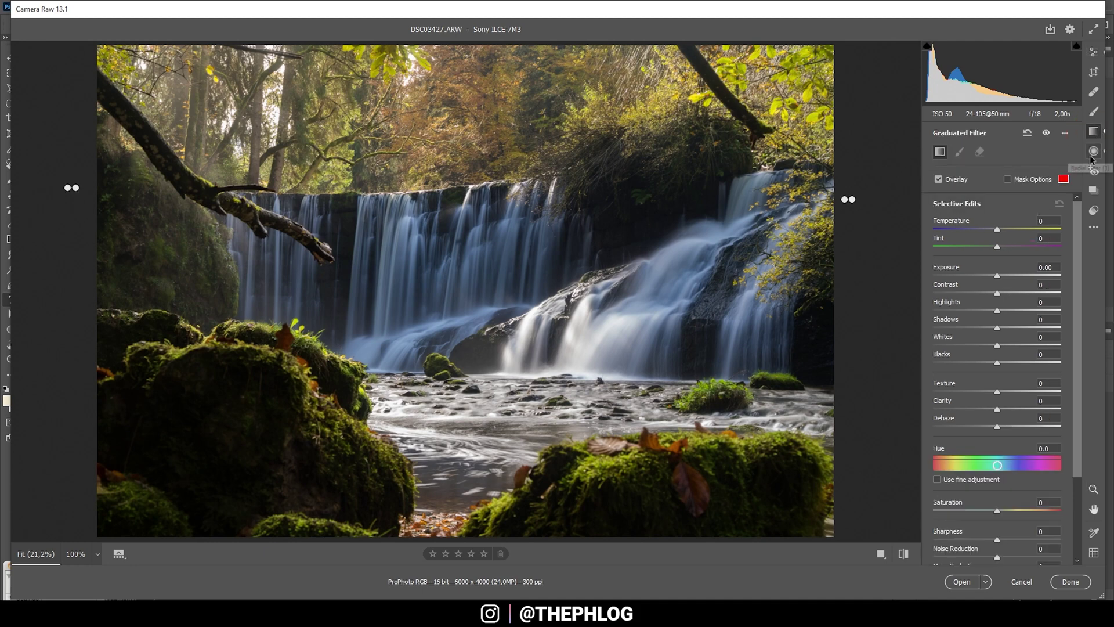
- Select the existing graduated filter pin on the photo's right edge for editing
click(849, 201)
mouse_move(849, 201)
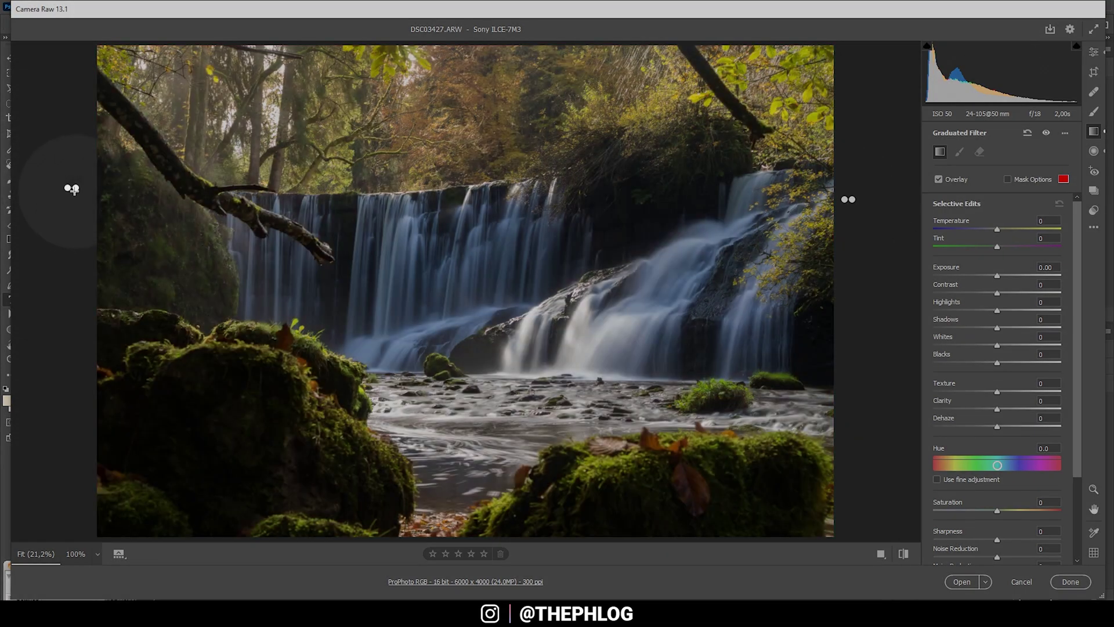
mouse_move(75, 190)
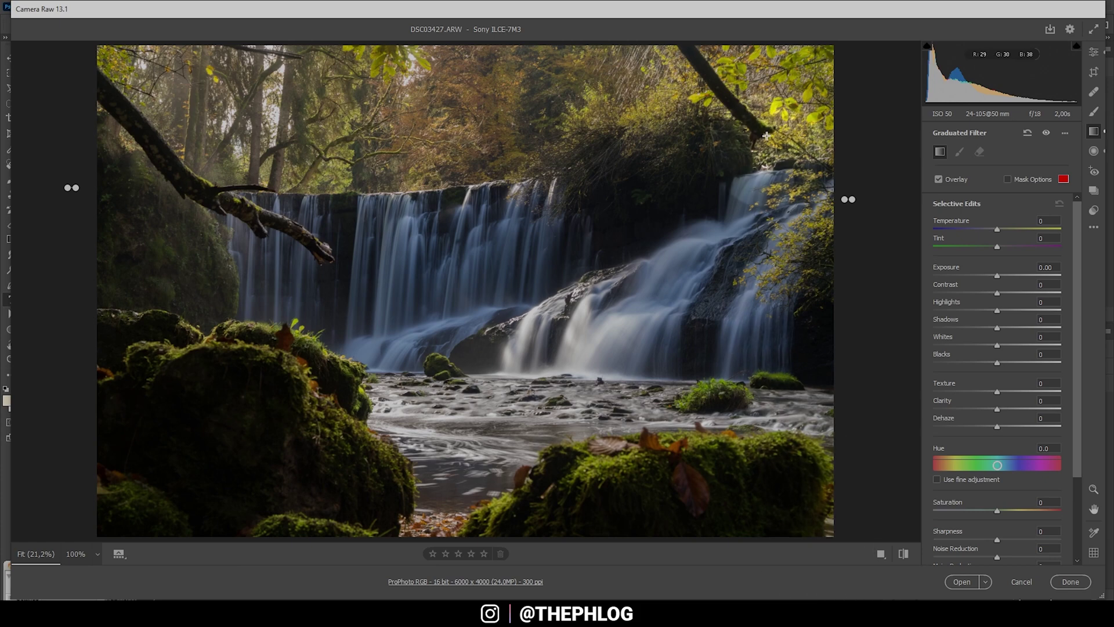
click(849, 201)
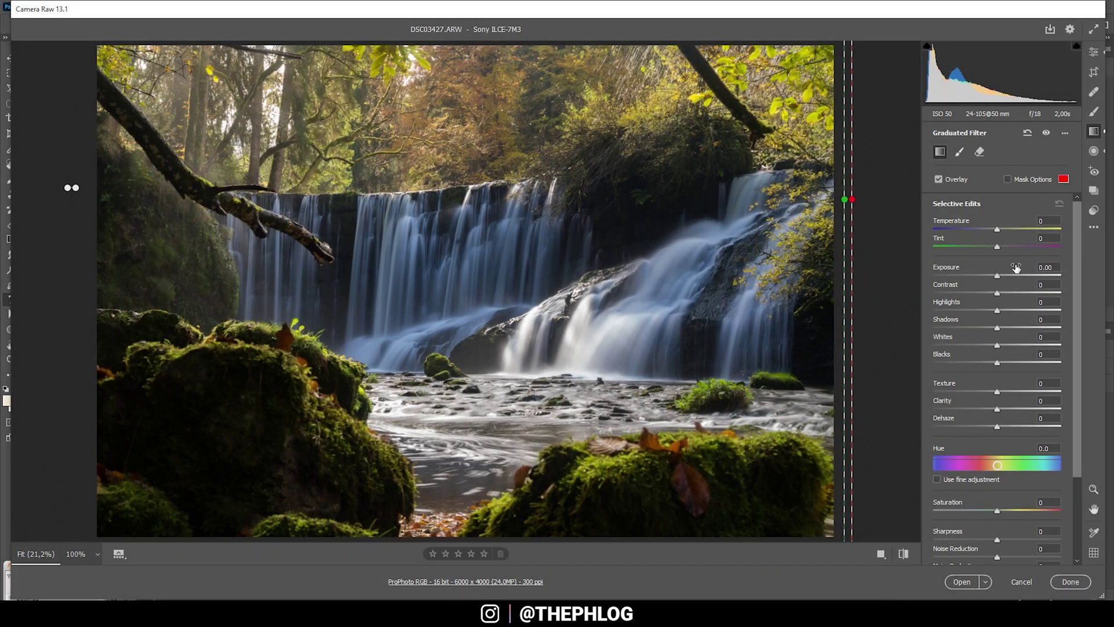
- Raise the right-edge filter's Exposure to +0.70 and mask it by luminance, excluding the brightest tones
drag(1001, 280, 1010, 280)
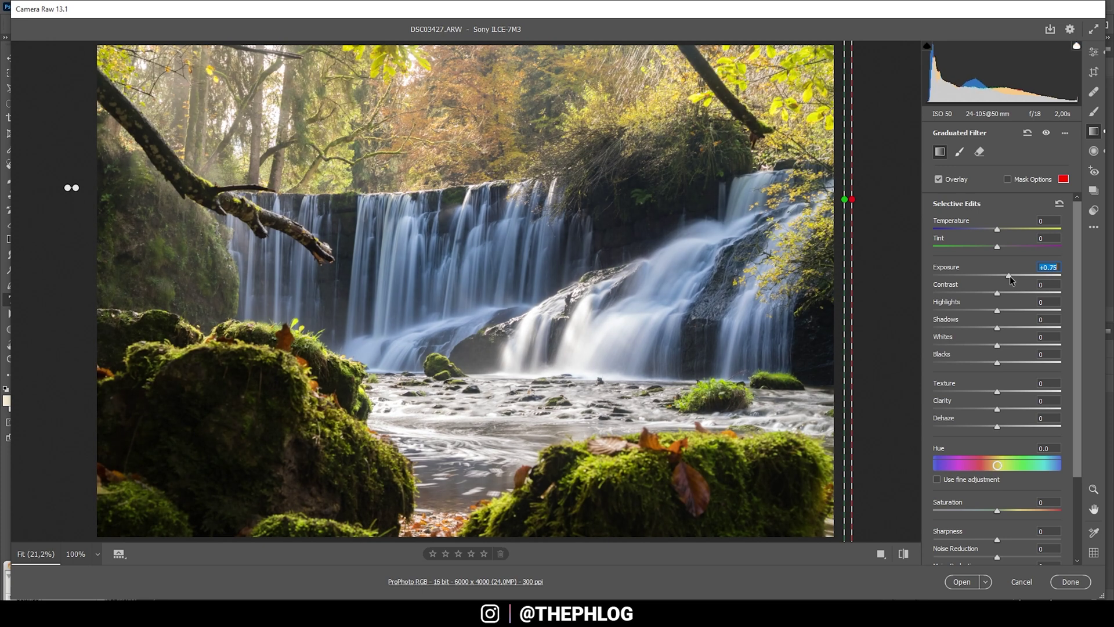
drag(1077, 221, 1071, 342)
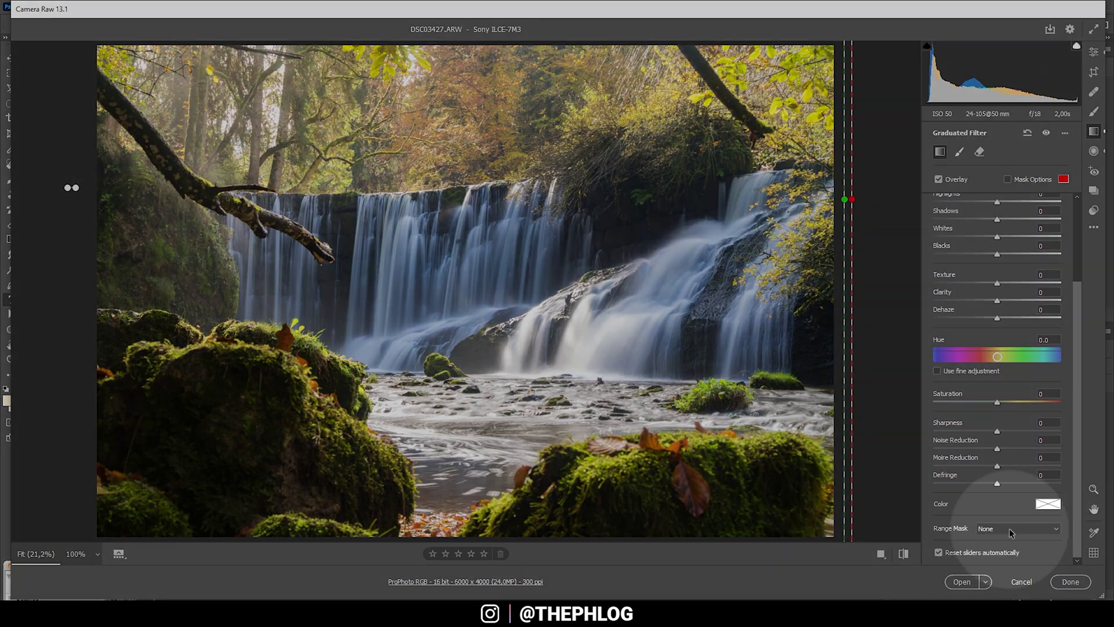
click(1013, 528)
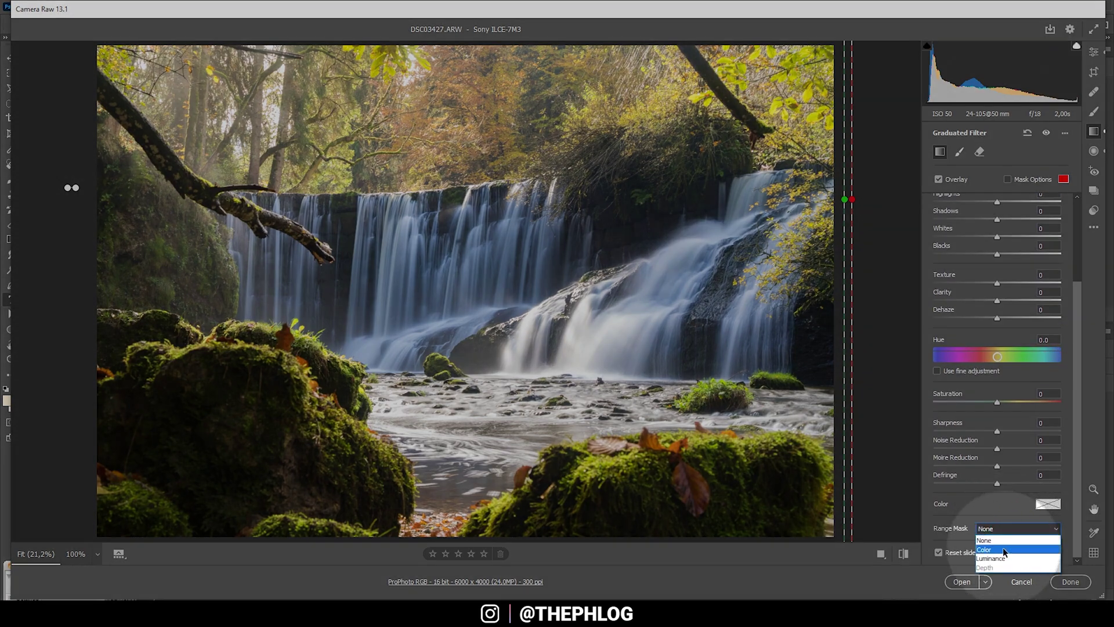
click(1003, 558)
scroll(963, 511, down, 1)
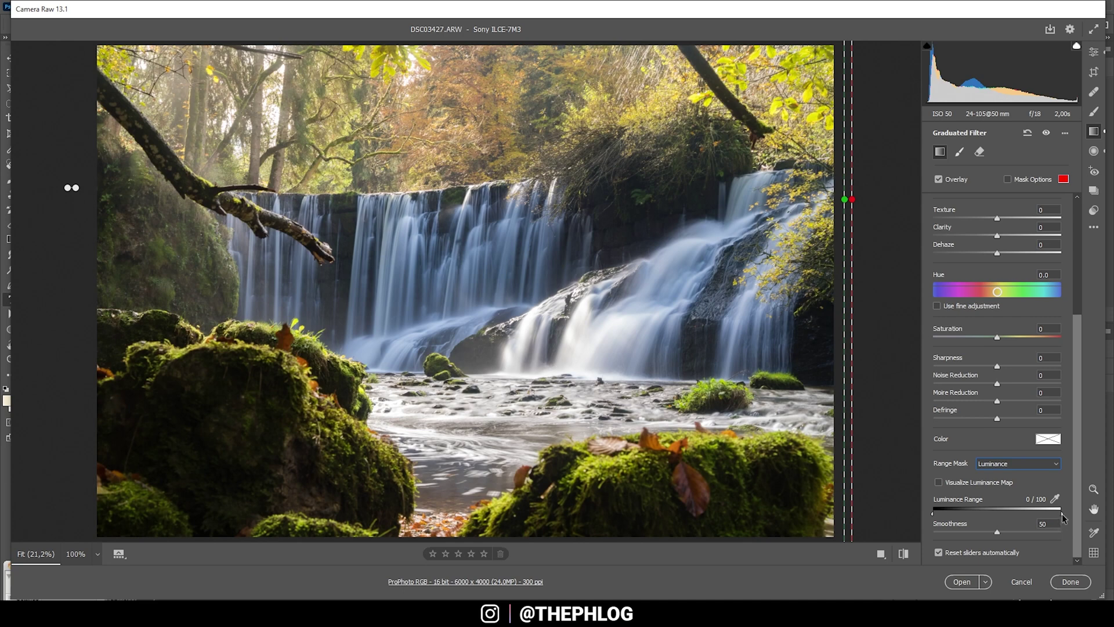
drag(1062, 514, 1021, 513)
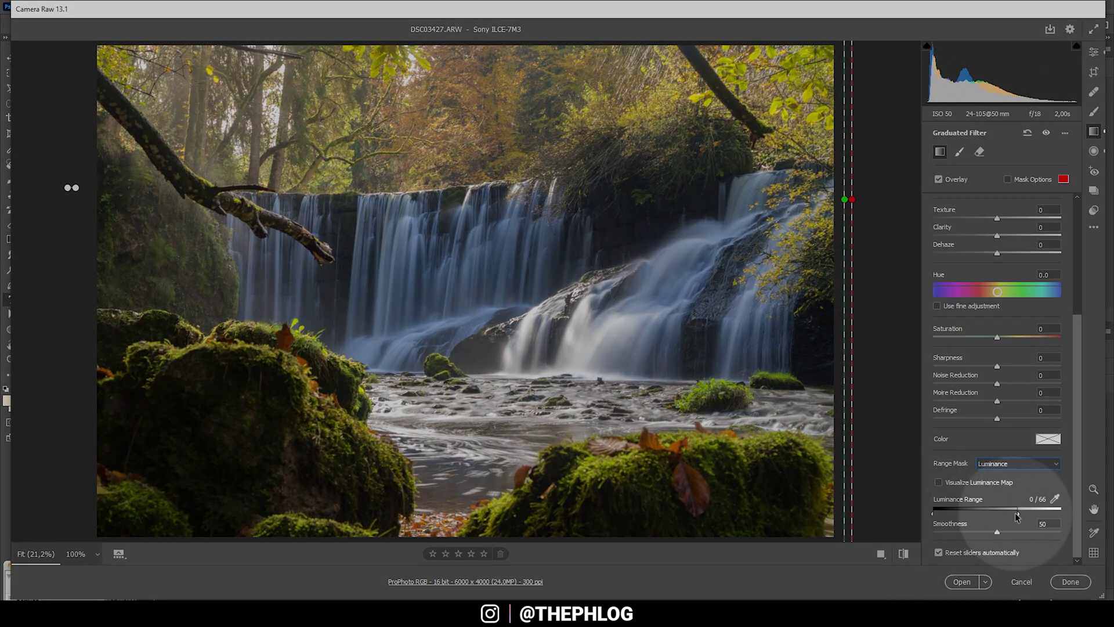
- Lift the right-edge filter's Shadows to +16 and draw a new graduated filter from the left edge
scroll(998, 297, up, 5)
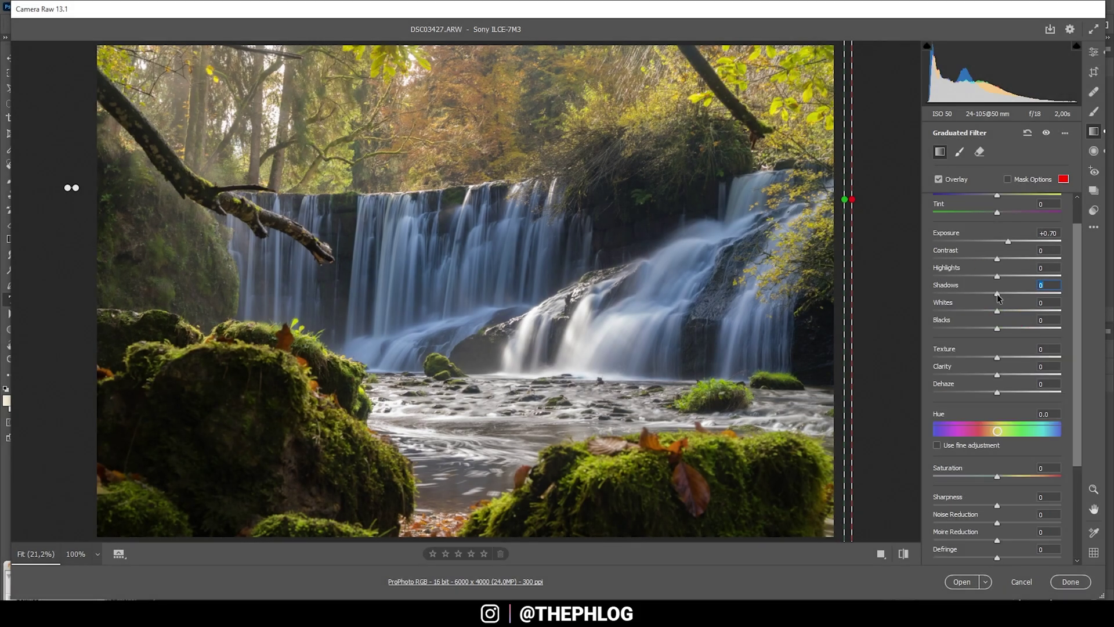
drag(998, 297, 1007, 294)
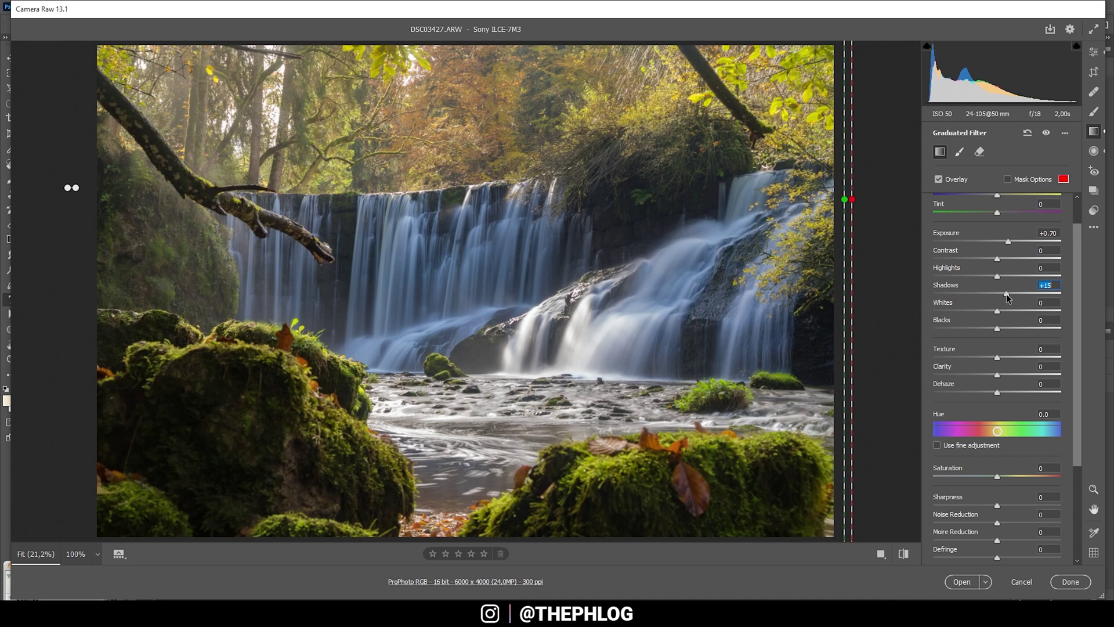
drag(1007, 297, 1012, 294)
drag(75, 187, 68, 187)
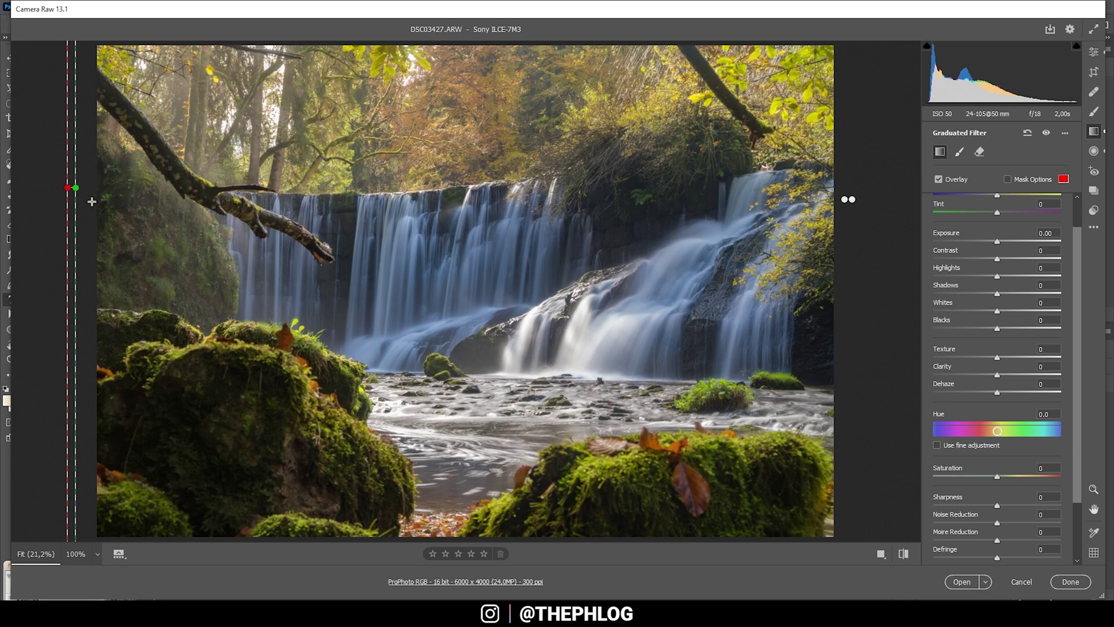
- Limit the left-edge filter to a mid luminance range starting at 39 and darken it to Exposure -0.45
scroll(1080, 256, down, 3)
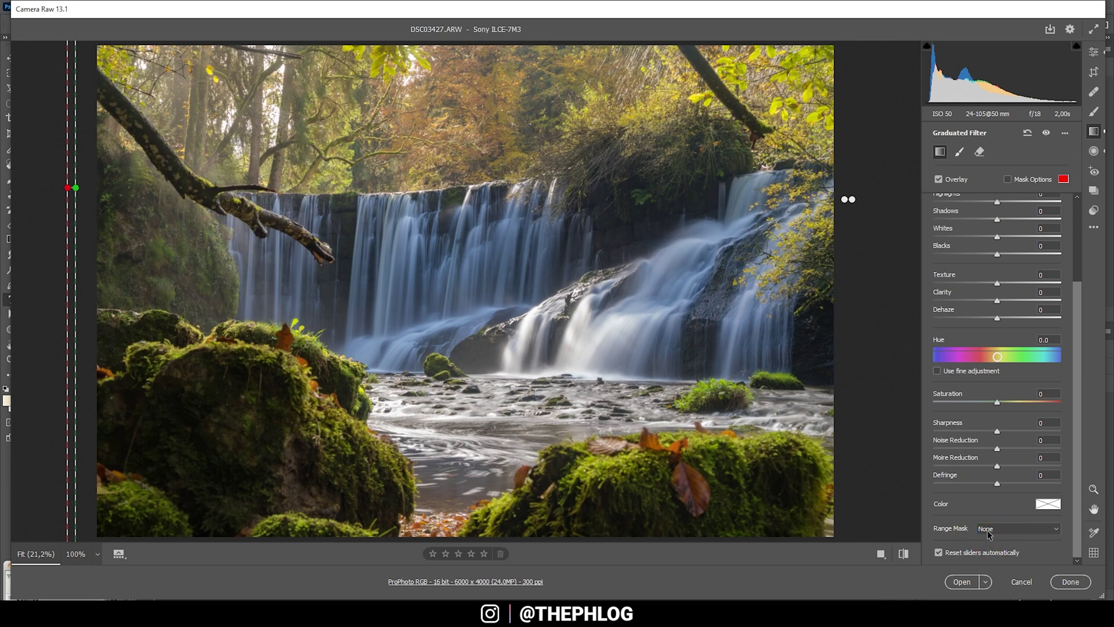
click(987, 532)
click(1013, 551)
scroll(1023, 528, down, 3)
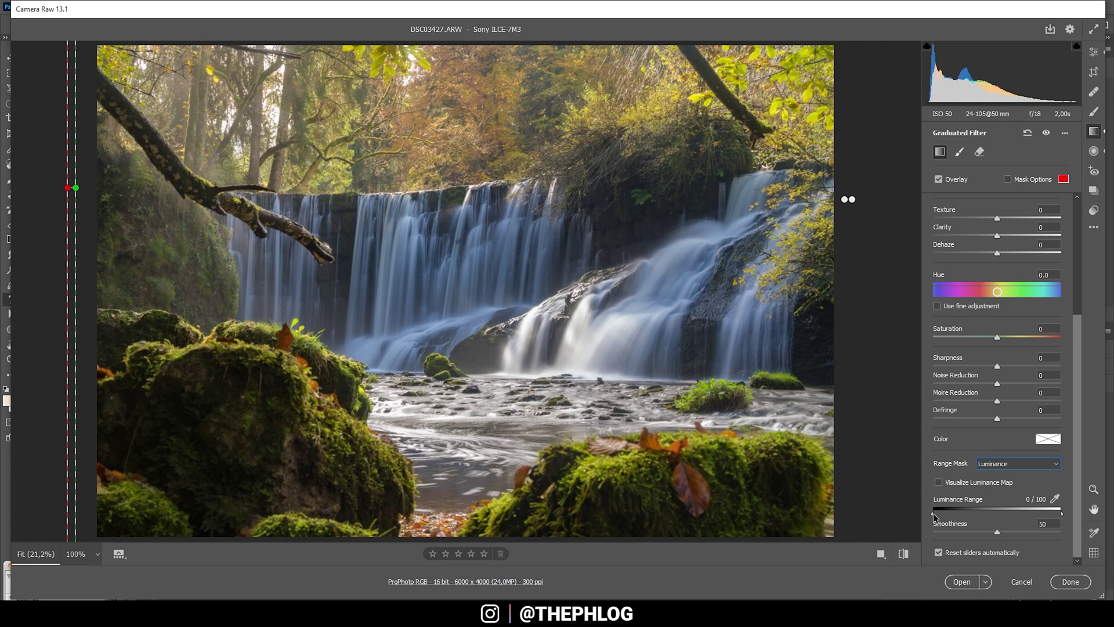
drag(934, 513, 962, 515)
drag(1061, 513, 1022, 513)
scroll(1077, 490, up, 5)
drag(994, 277, 990, 280)
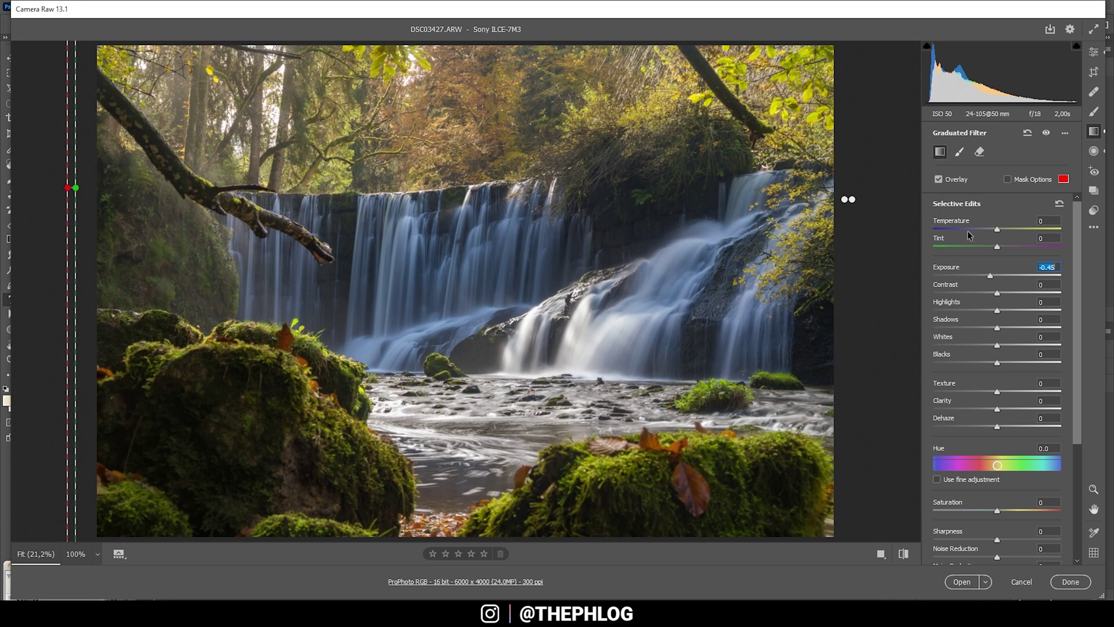
- Give the treetop radial filter Temperature +21 and Contrast -100
click(1093, 151)
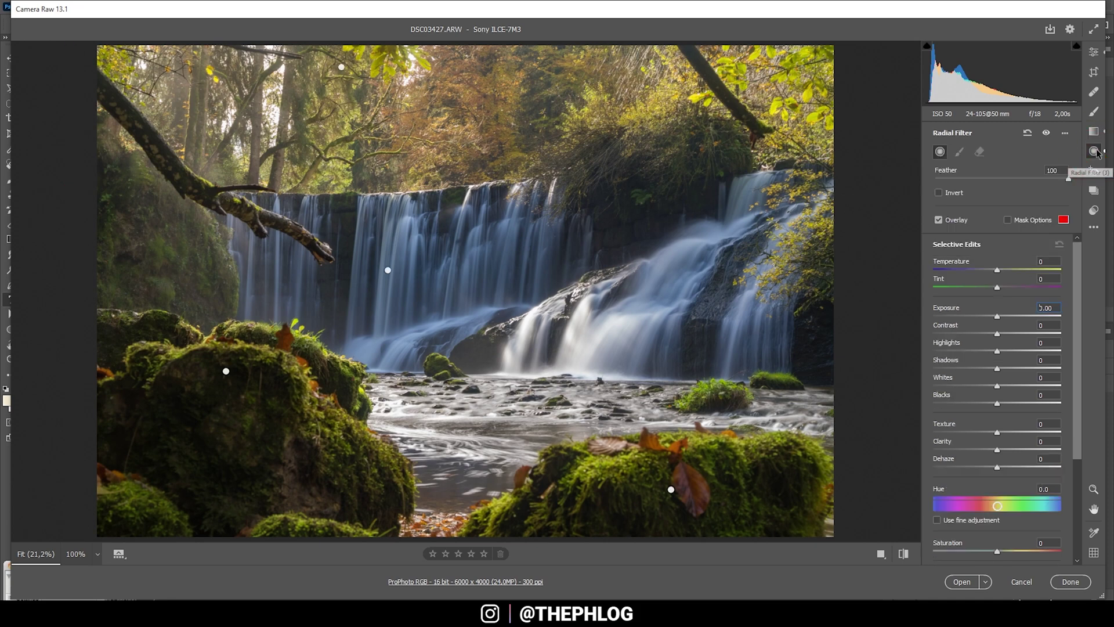
click(341, 67)
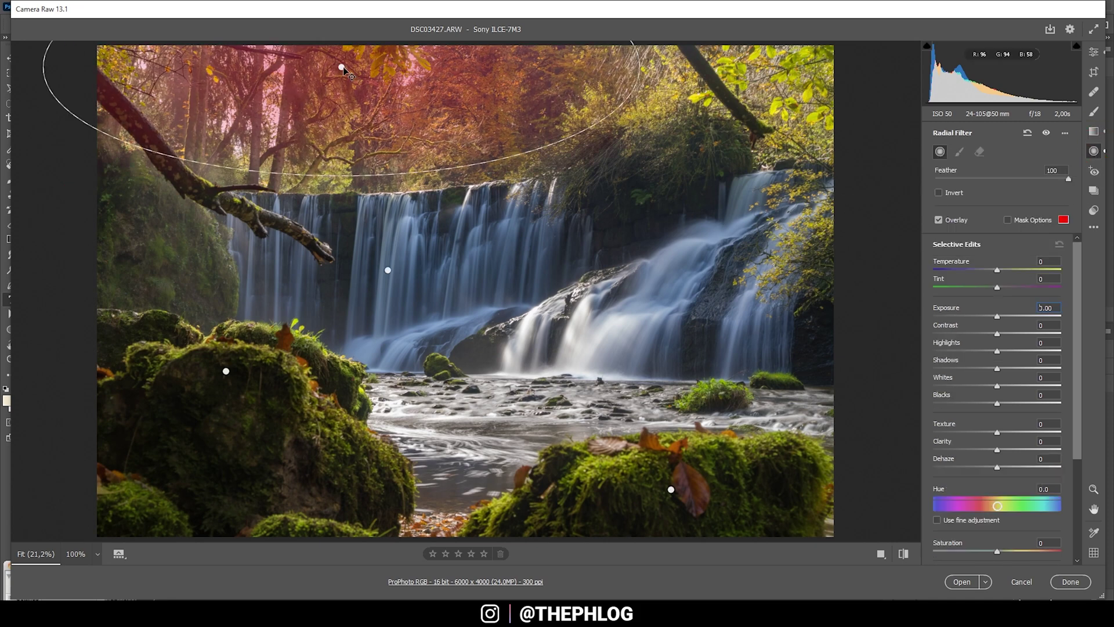
click(342, 68)
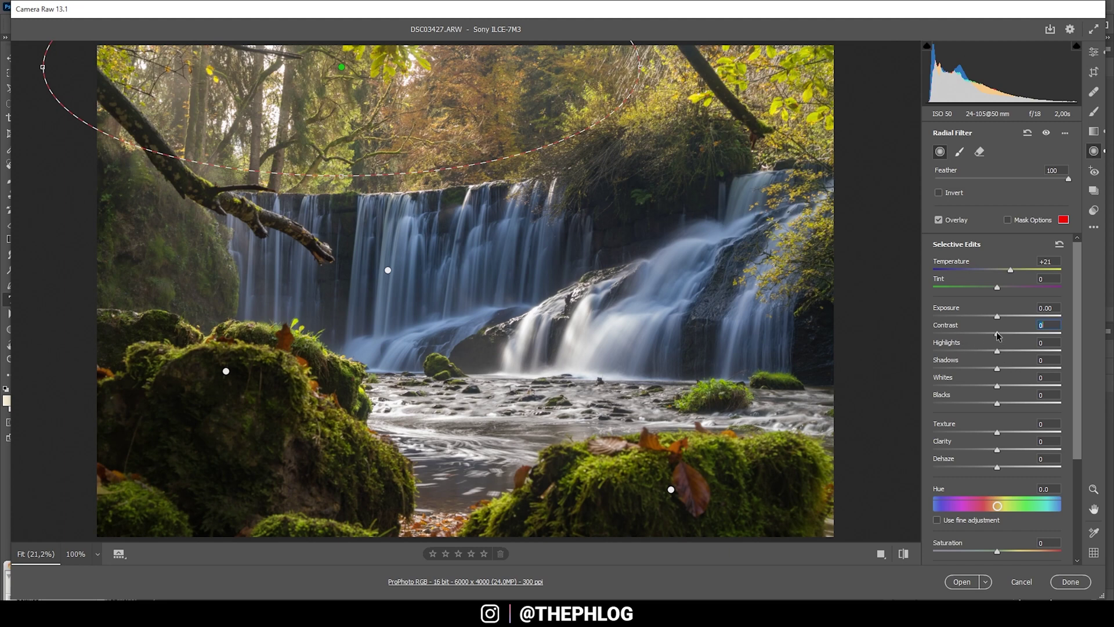
drag(997, 336, 888, 330)
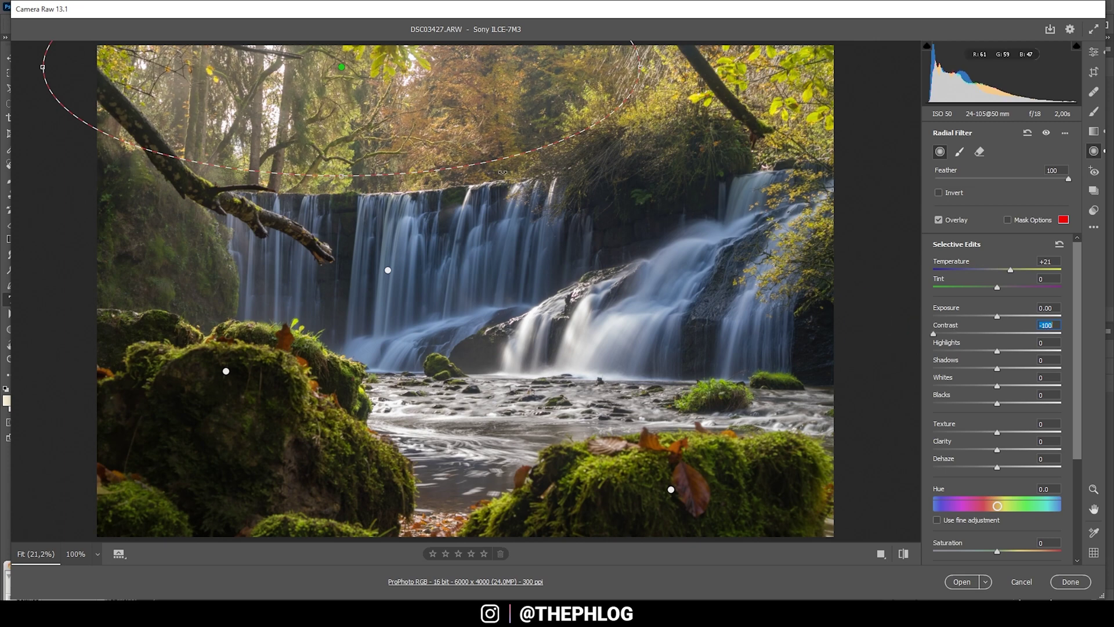
click(387, 270)
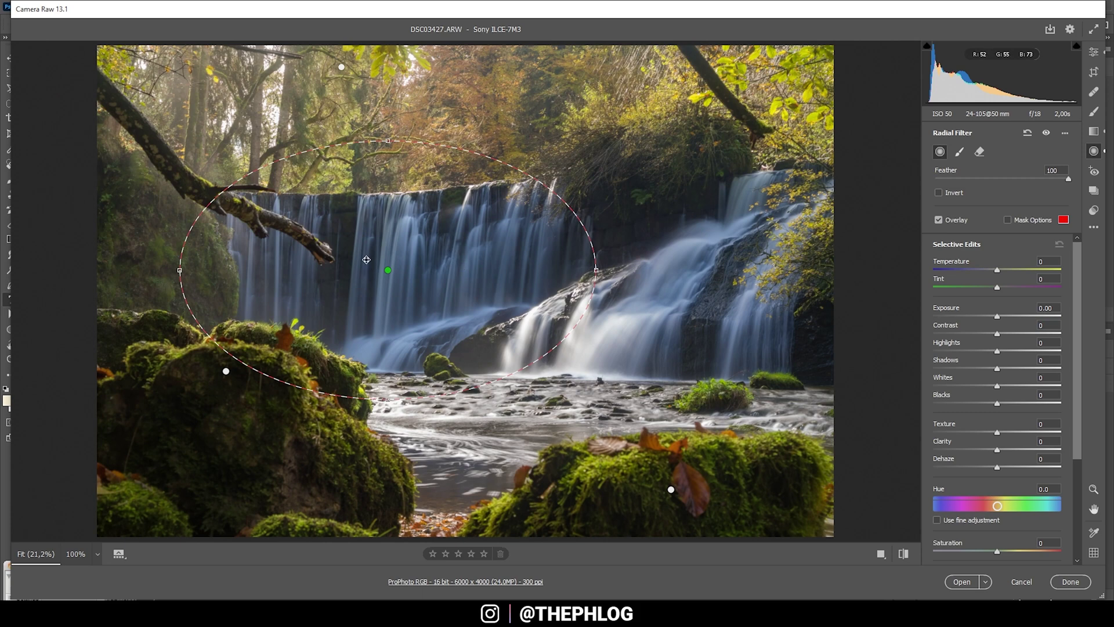
- Set the waterfall radial filter to Whites +75, Texture +21, Clarity +31 and Temperature +15
drag(1004, 390, 1046, 388)
click(997, 432)
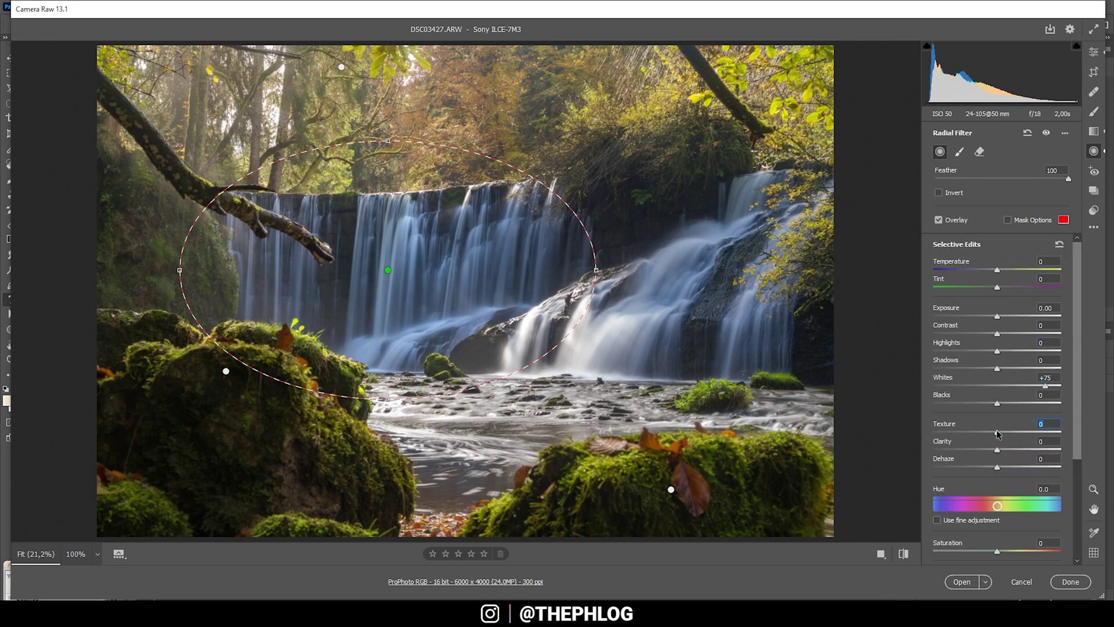
drag(1000, 437, 1007, 436)
drag(998, 455, 1006, 452)
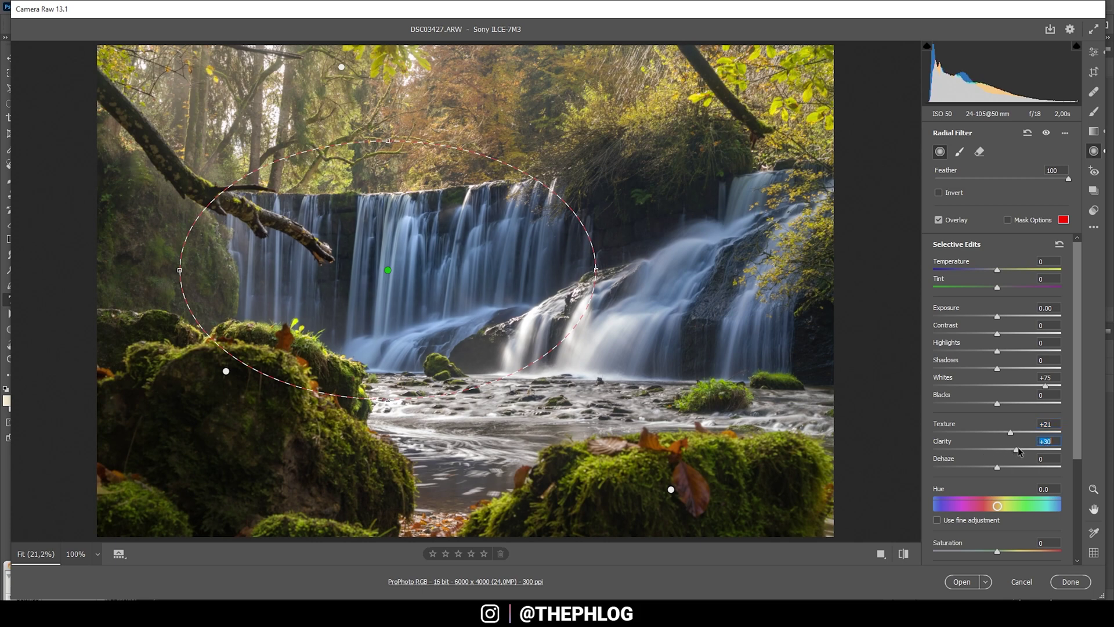
drag(1020, 451, 1016, 450)
drag(999, 272, 1003, 274)
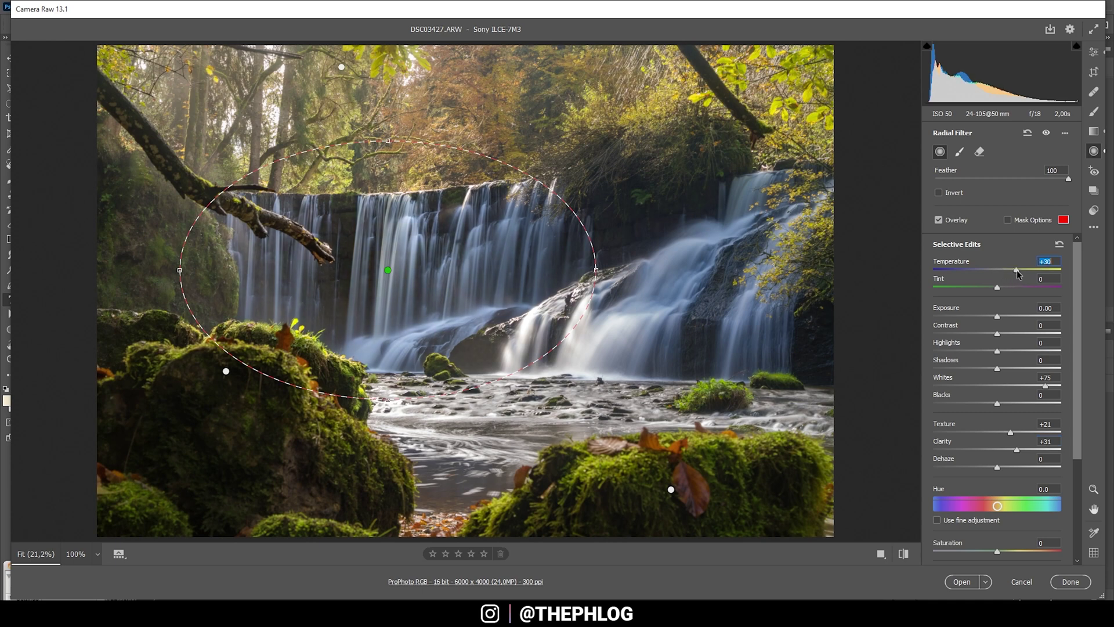
drag(1017, 269, 1007, 270)
- Mask the lower-left rock's radial filter to brighter luminance tones and set Exposure +0.60, Whites +100
click(226, 371)
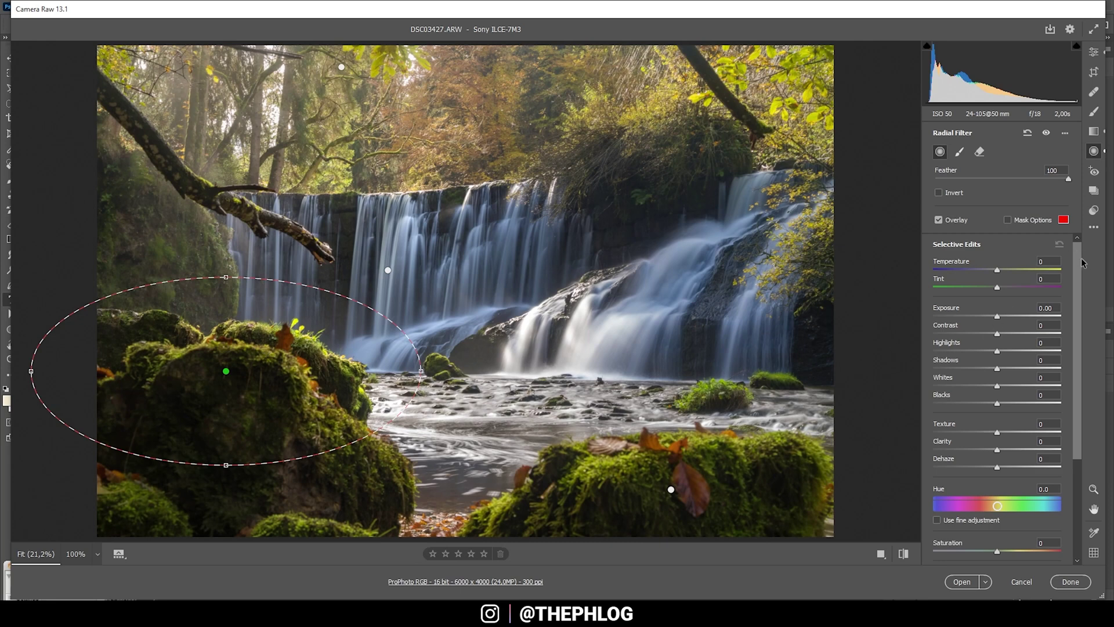
drag(1078, 262, 1073, 396)
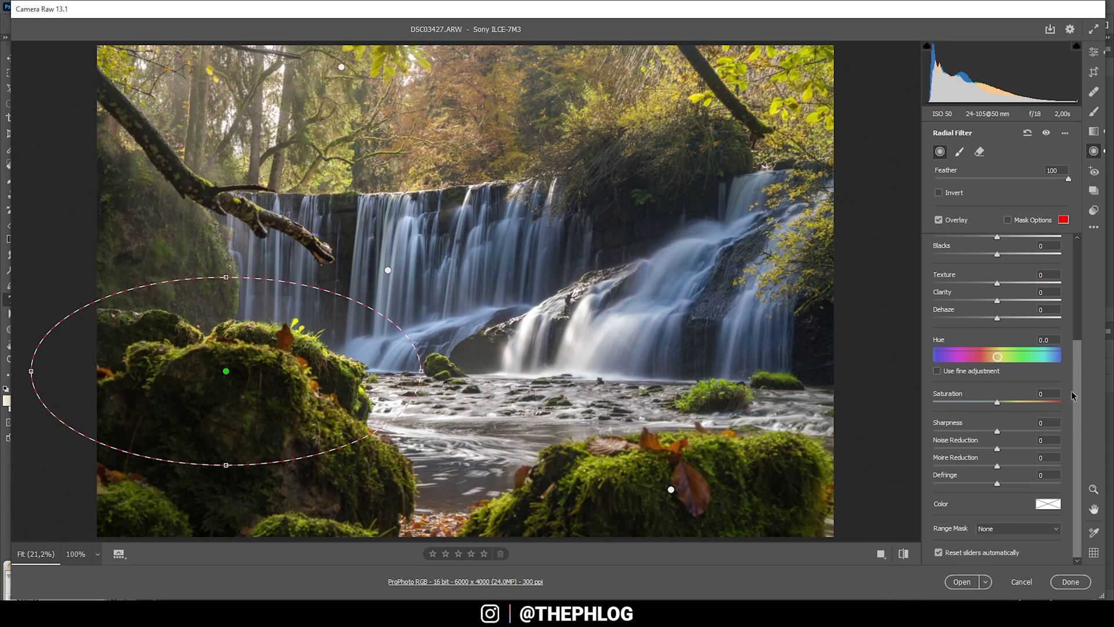
click(1006, 528)
click(1006, 559)
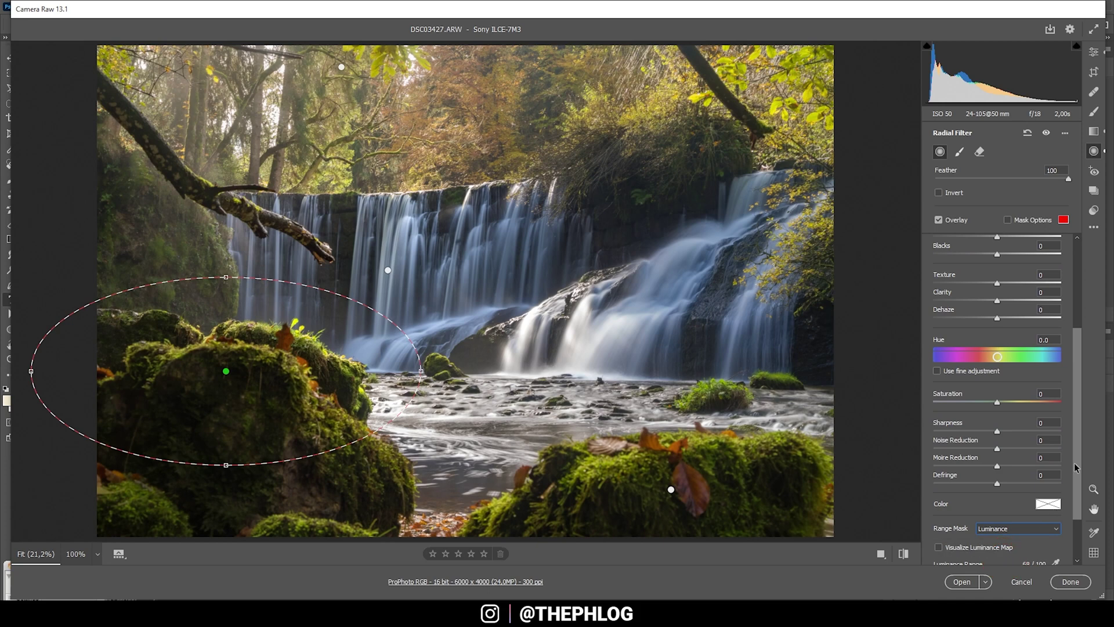
scroll(951, 525, down, 2)
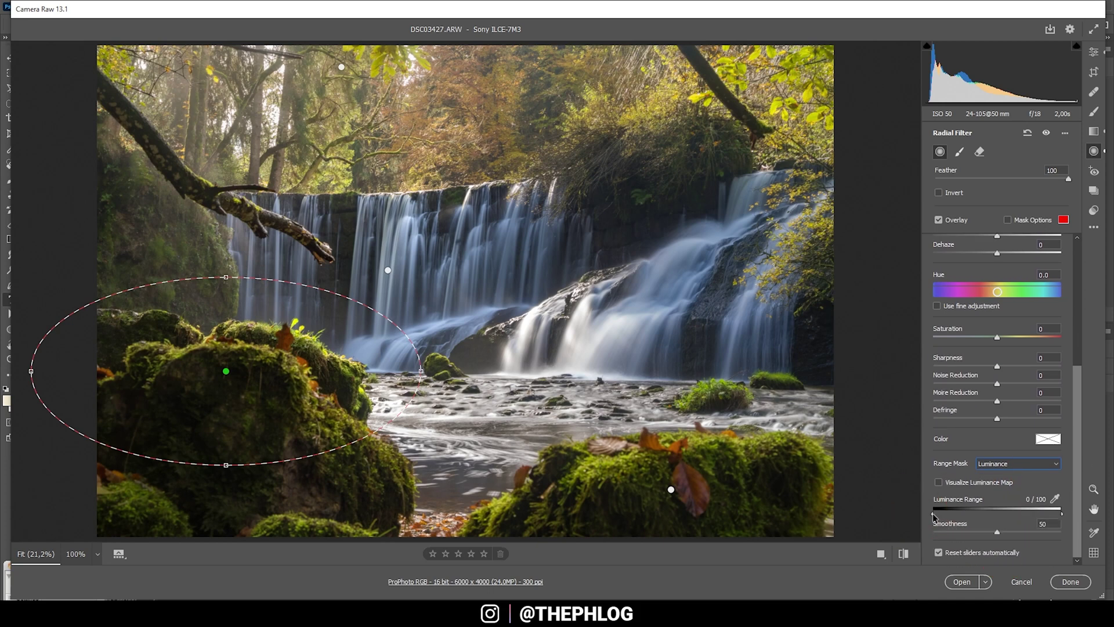
drag(933, 513, 1028, 519)
scroll(1075, 419, up, 5)
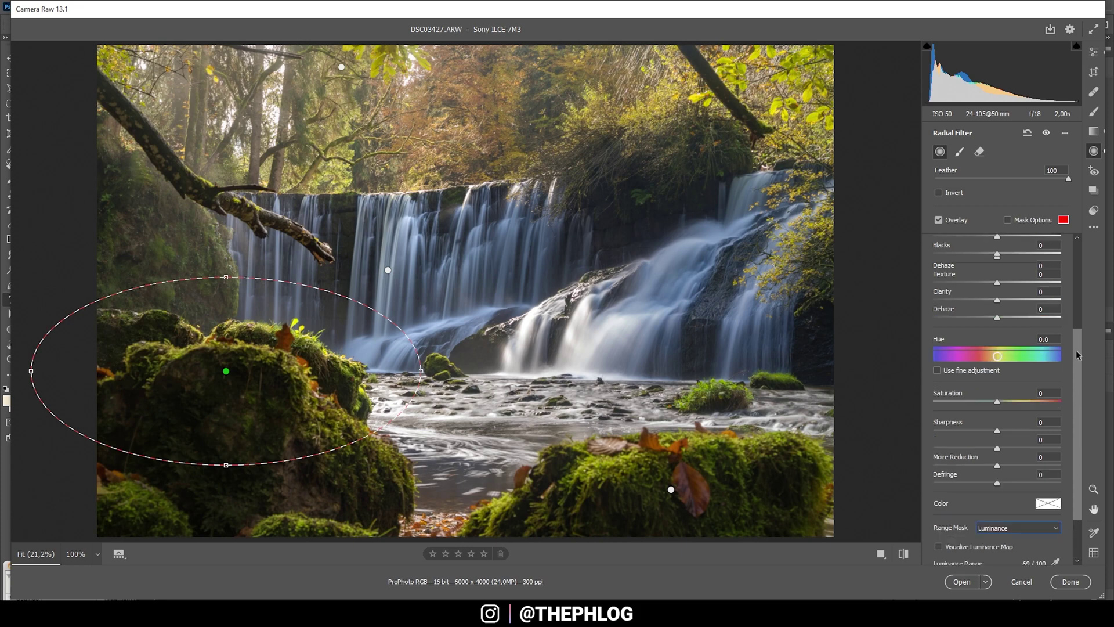
drag(998, 316, 1013, 315)
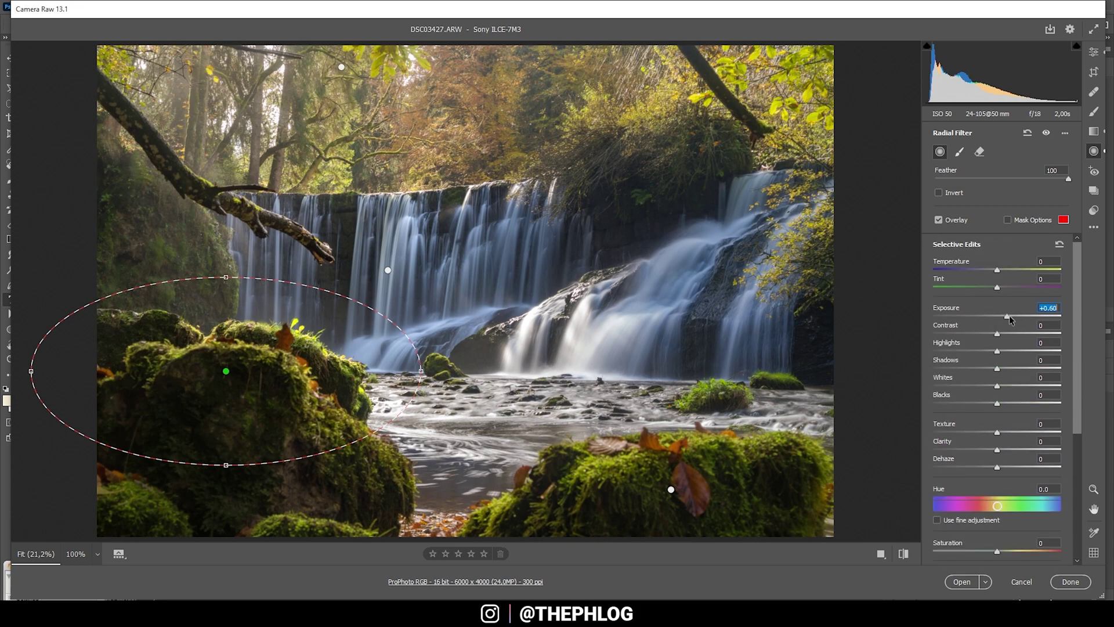
click(997, 387)
drag(996, 387, 1061, 386)
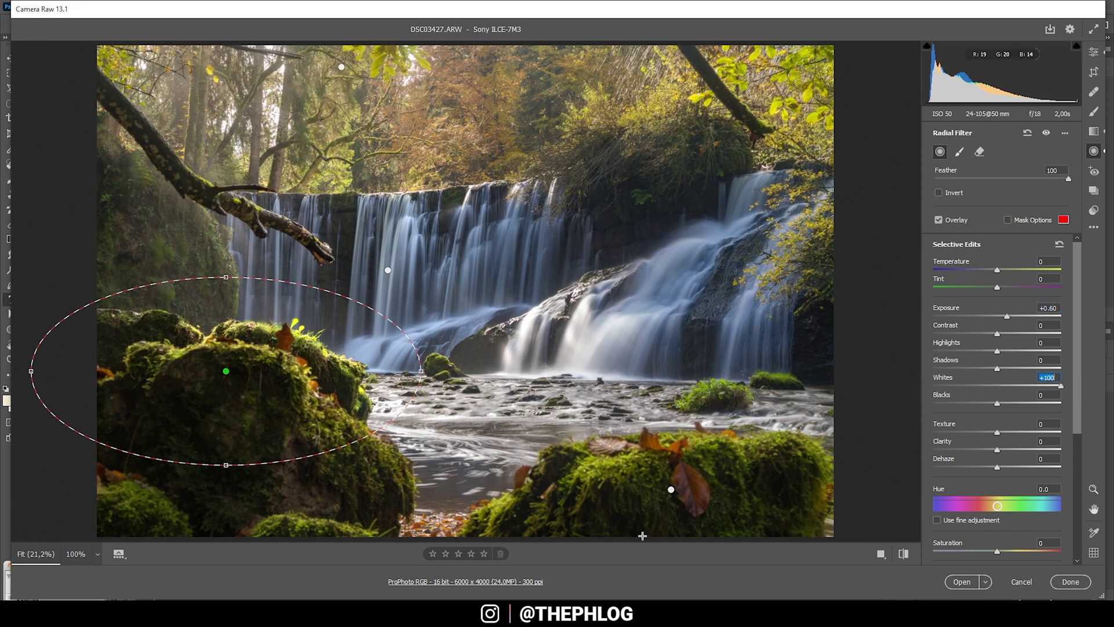
- Give the lower-right rock's radial filter Exposure +0.60 and Whites +100
click(671, 489)
scroll(1024, 468, down, 5)
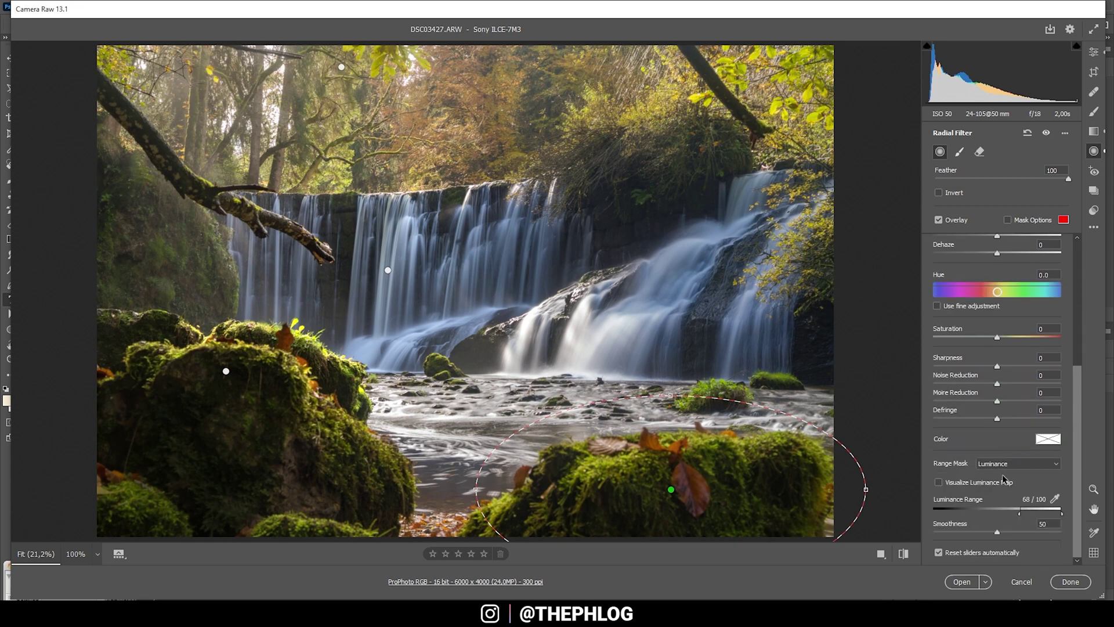
scroll(1001, 469, up, 5)
scroll(977, 416, up, 2)
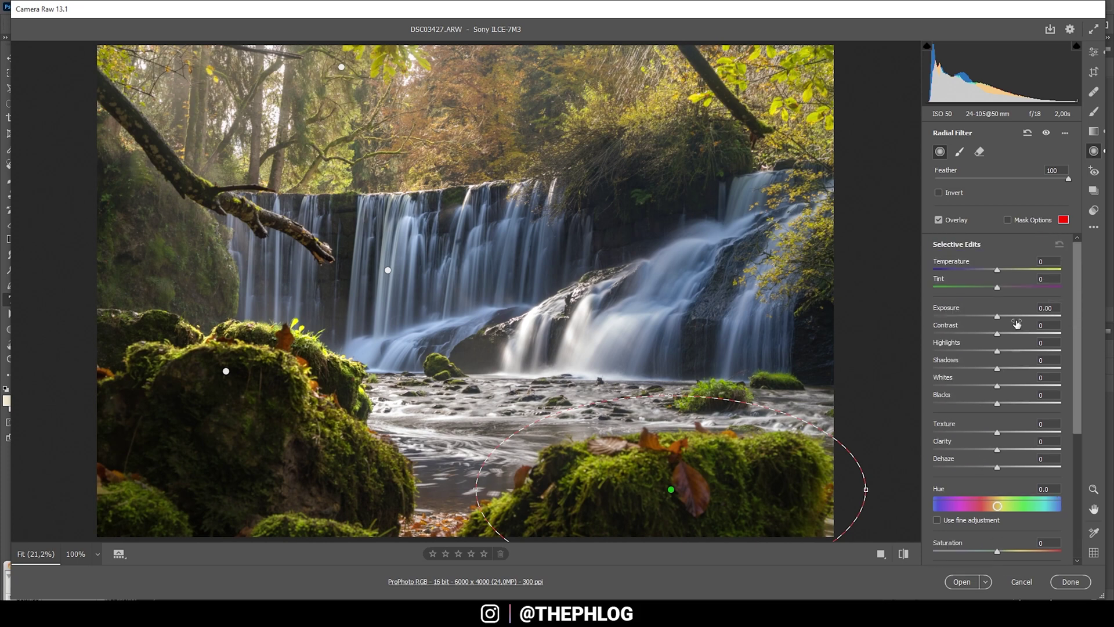
drag(996, 316, 1006, 319)
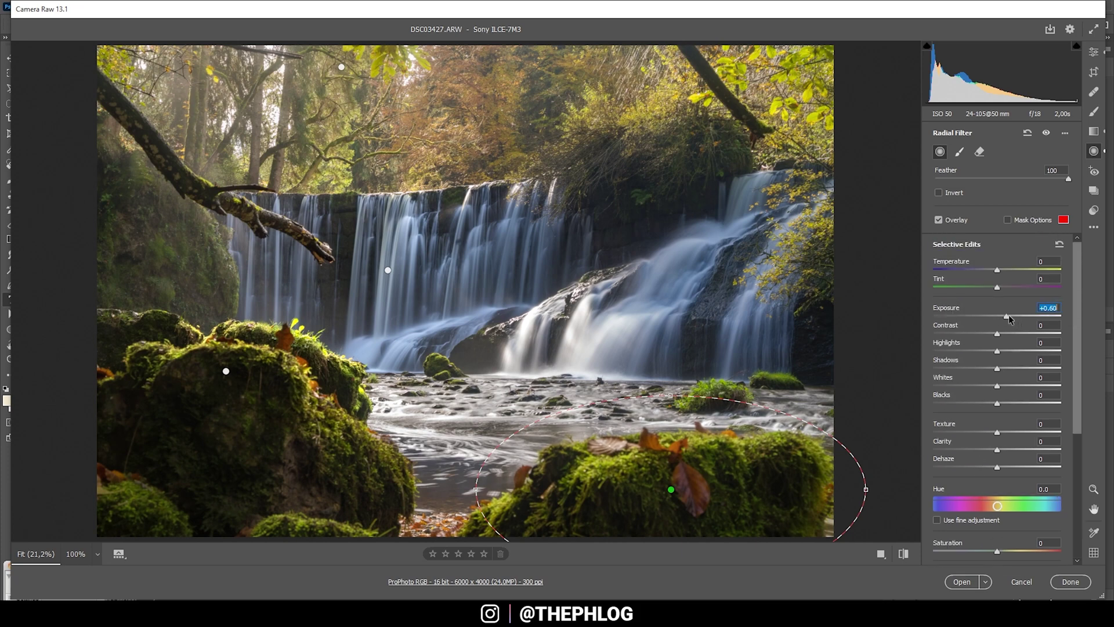
drag(997, 386, 1061, 385)
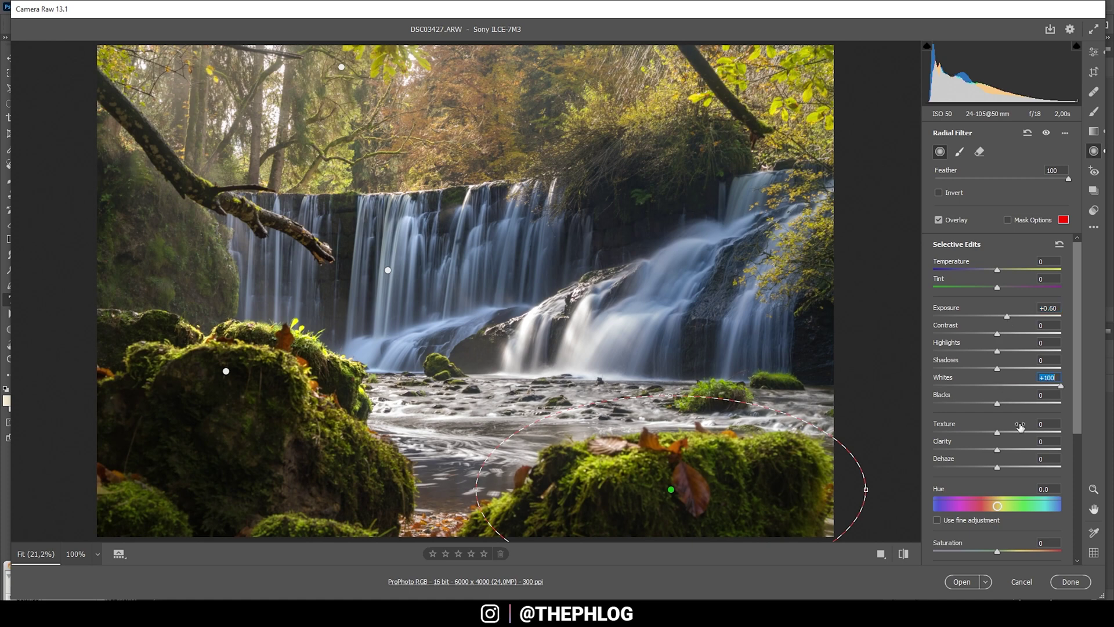
click(1094, 52)
- Set Color Mixer saturation to Oranges +15, Yellows +14, Greens -56, Aquas -66, Blues -29
scroll(1045, 409, down, 2)
scroll(1039, 412, down, 2)
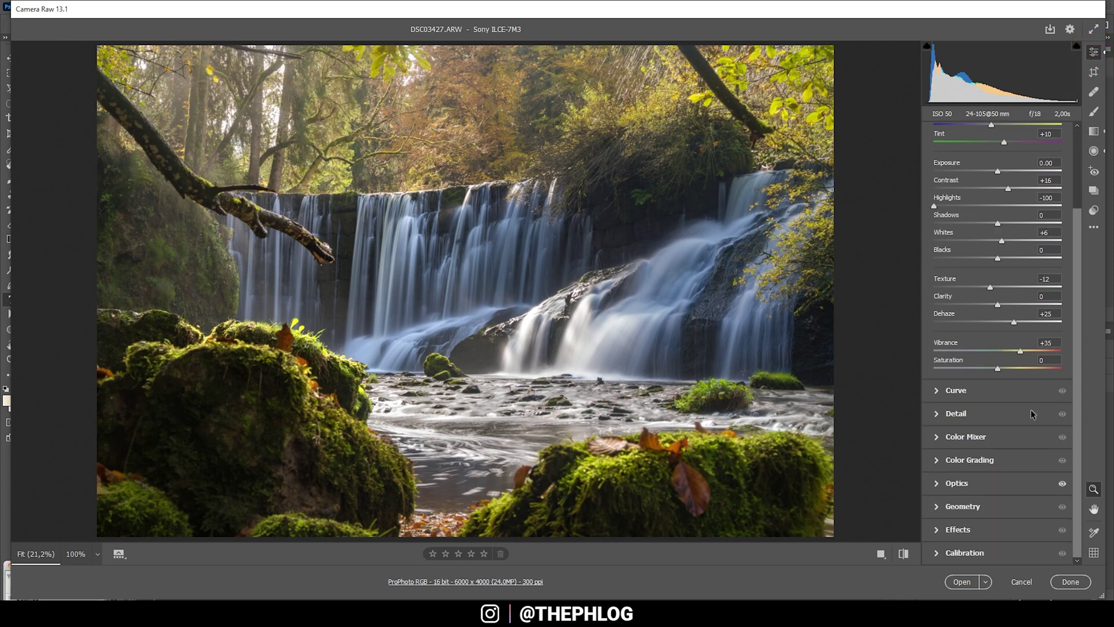
click(964, 438)
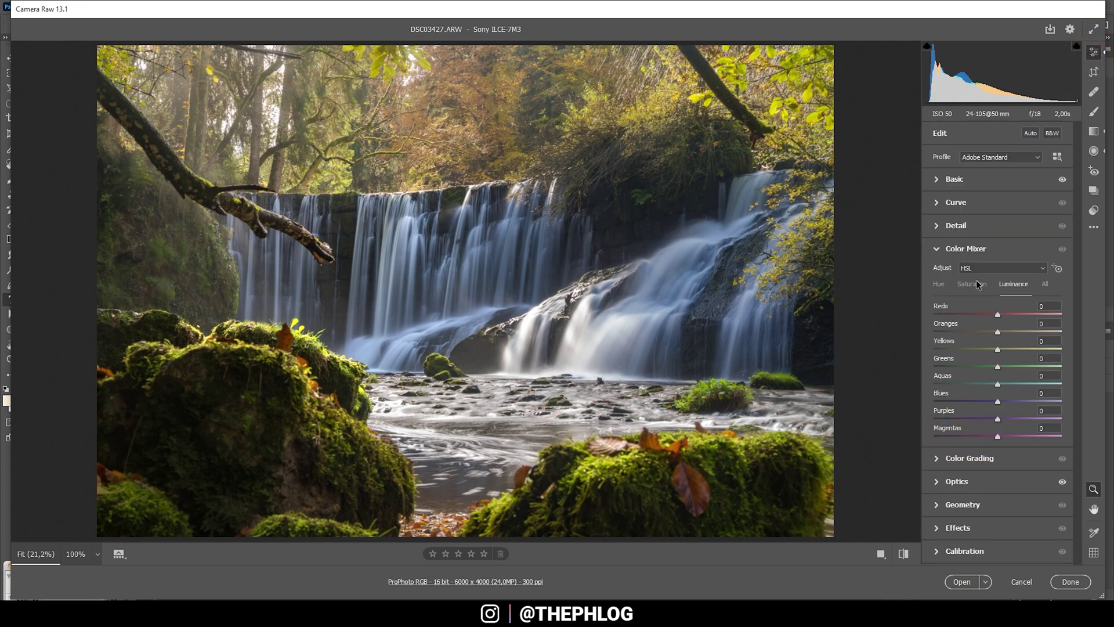
click(976, 287)
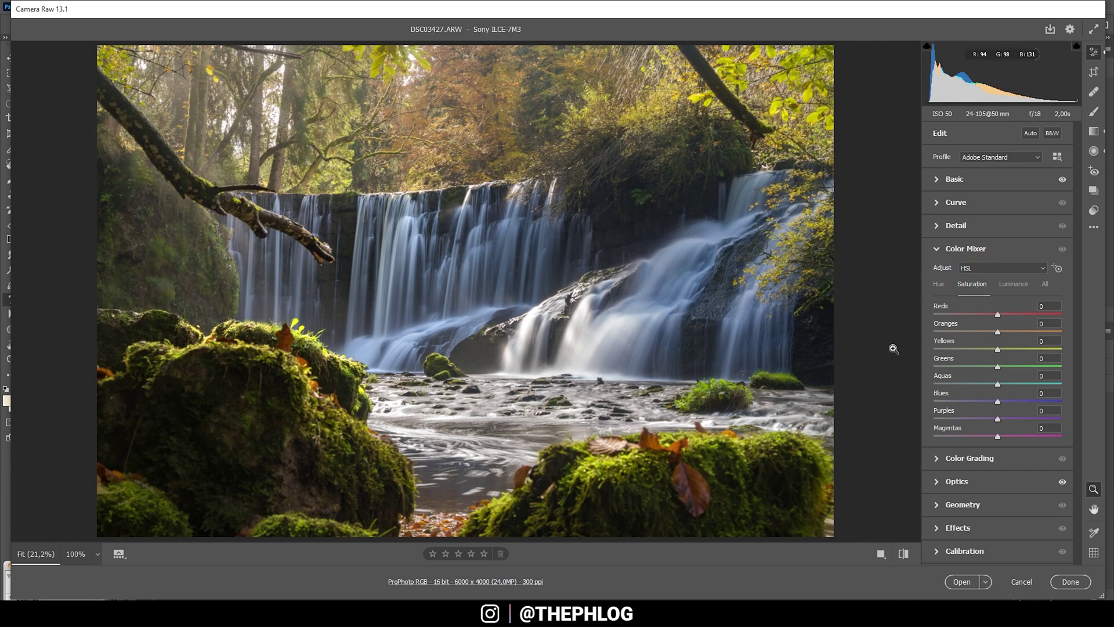
drag(1000, 332, 967, 367)
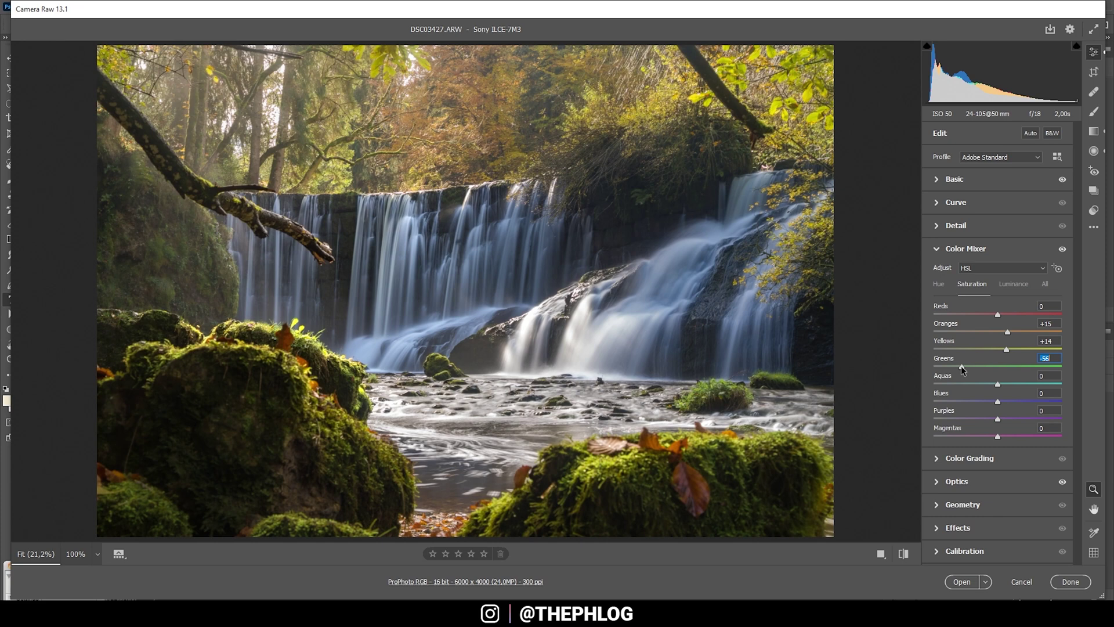
drag(998, 383, 985, 402)
drag(990, 401, 979, 401)
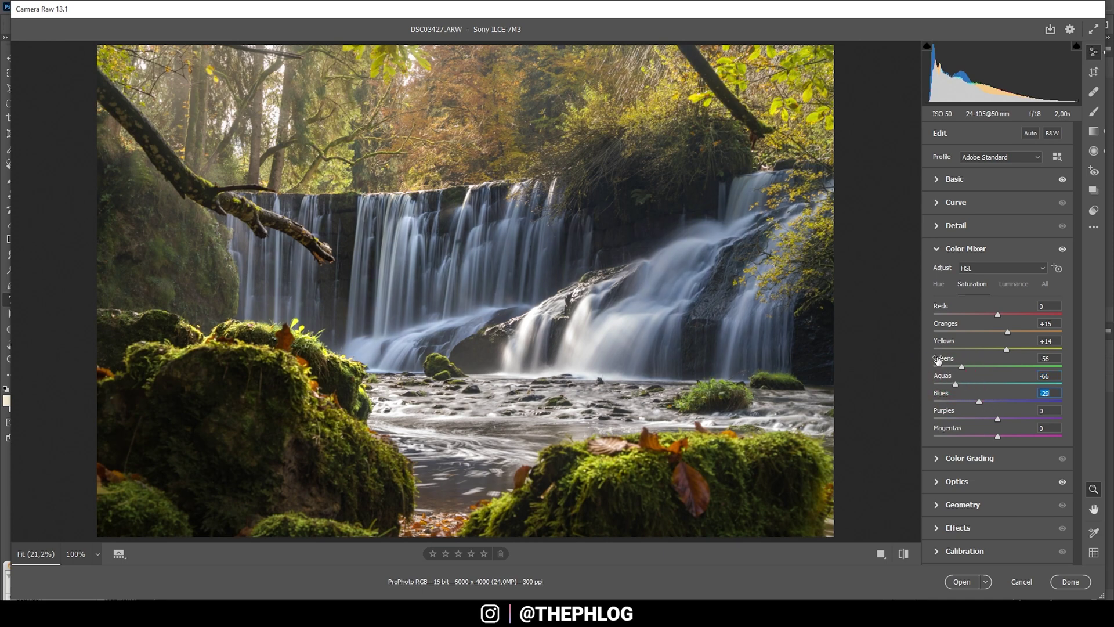
click(1001, 464)
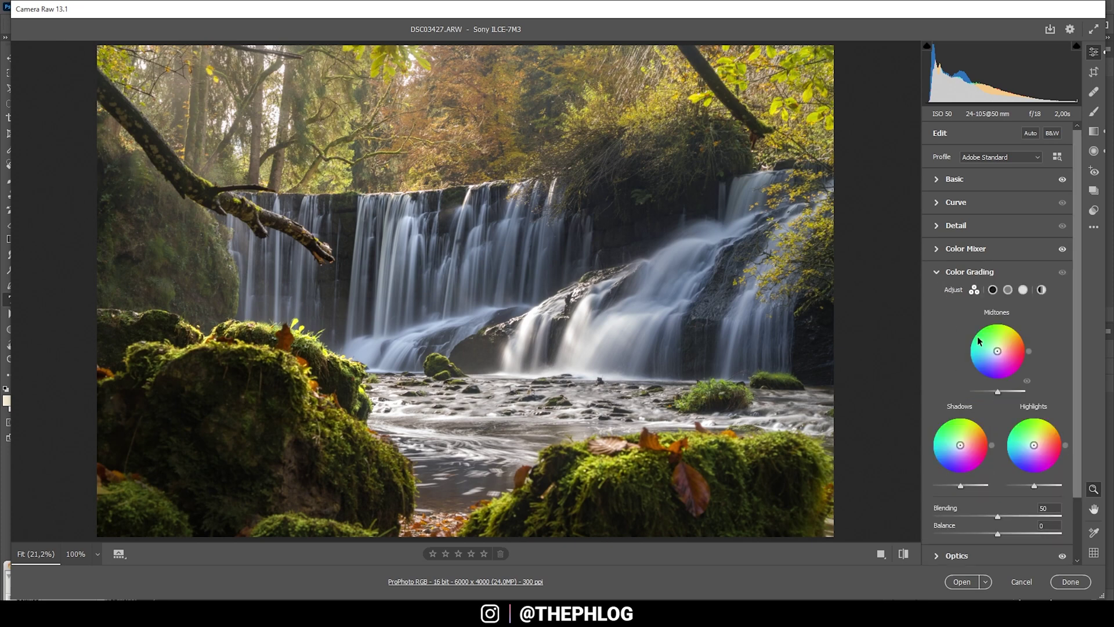
- Grade the highlights golden yellow with Hue 46 and Saturation 27
click(1023, 290)
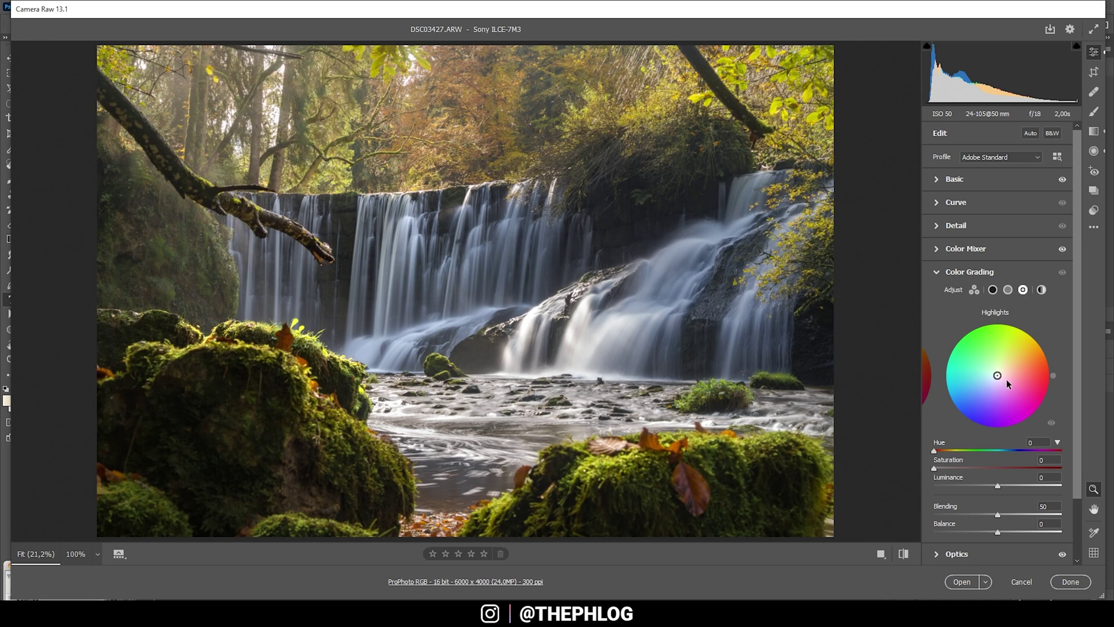
drag(998, 379, 1012, 364)
drag(977, 467, 953, 451)
click(1079, 398)
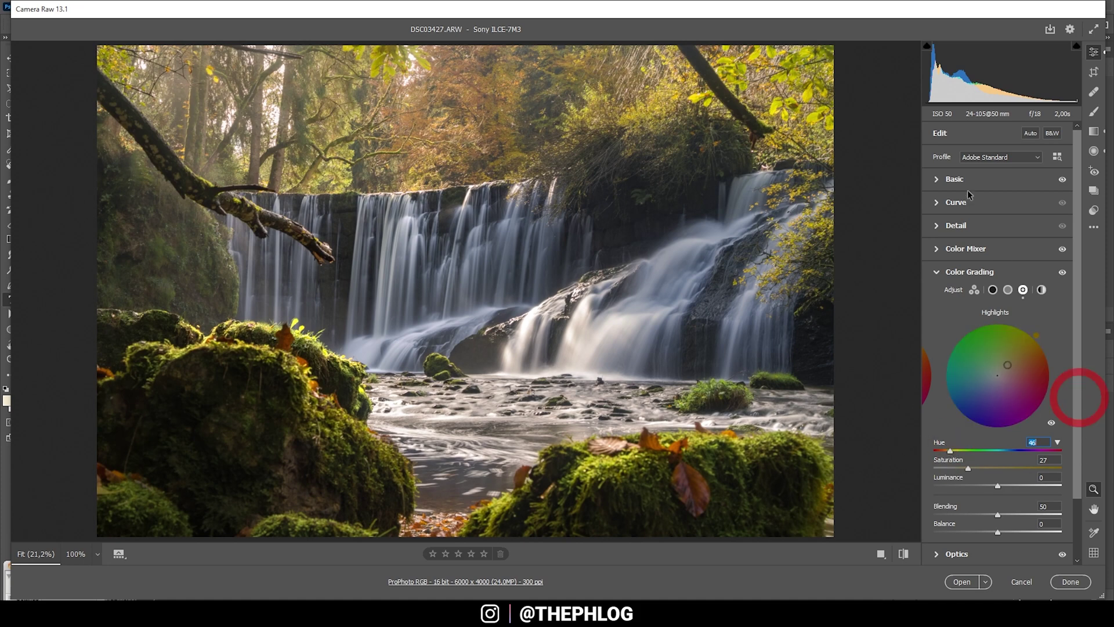
- Sharpen at 68 with Radius 0.5, Detail 100, Masking 79, then open the photo in Photoshop
click(941, 226)
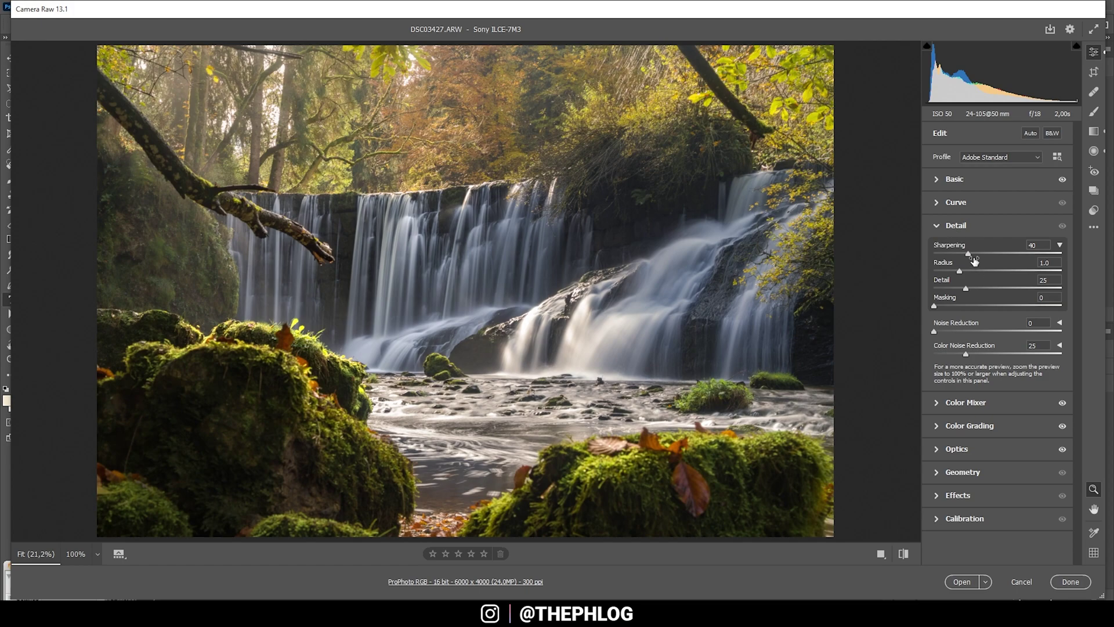
drag(991, 254, 897, 265)
drag(966, 288, 1063, 303)
drag(939, 307, 1035, 316)
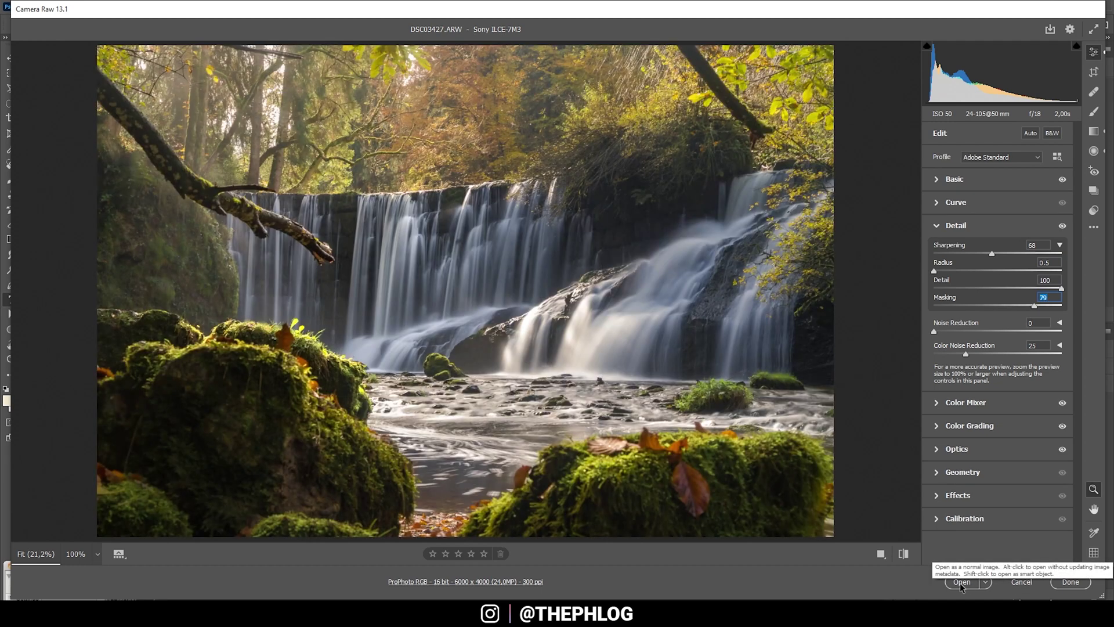
click(961, 582)
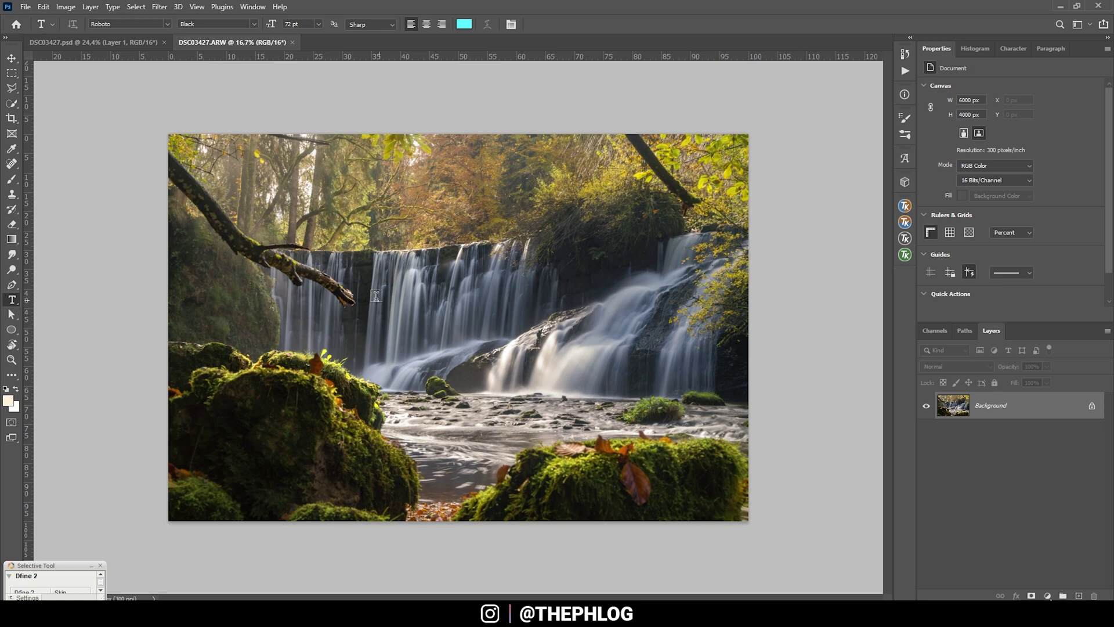
- Add a new empty layer above the photo and set its blend mode to Hard Light
scroll(325, 266, up, 1)
scroll(325, 265, up, 1)
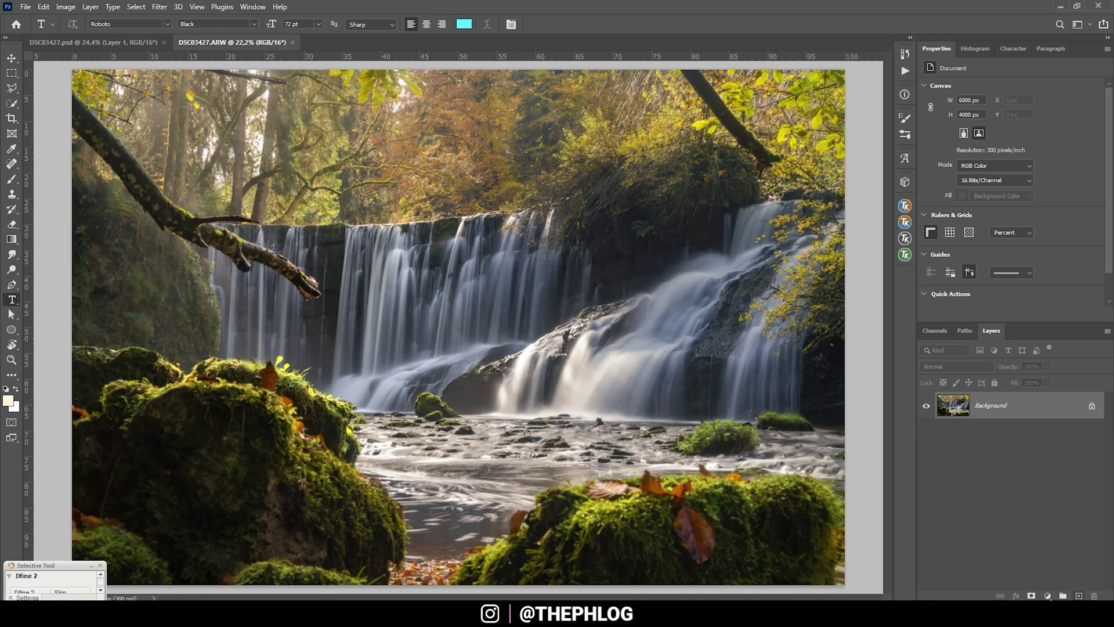
click(1079, 596)
click(936, 367)
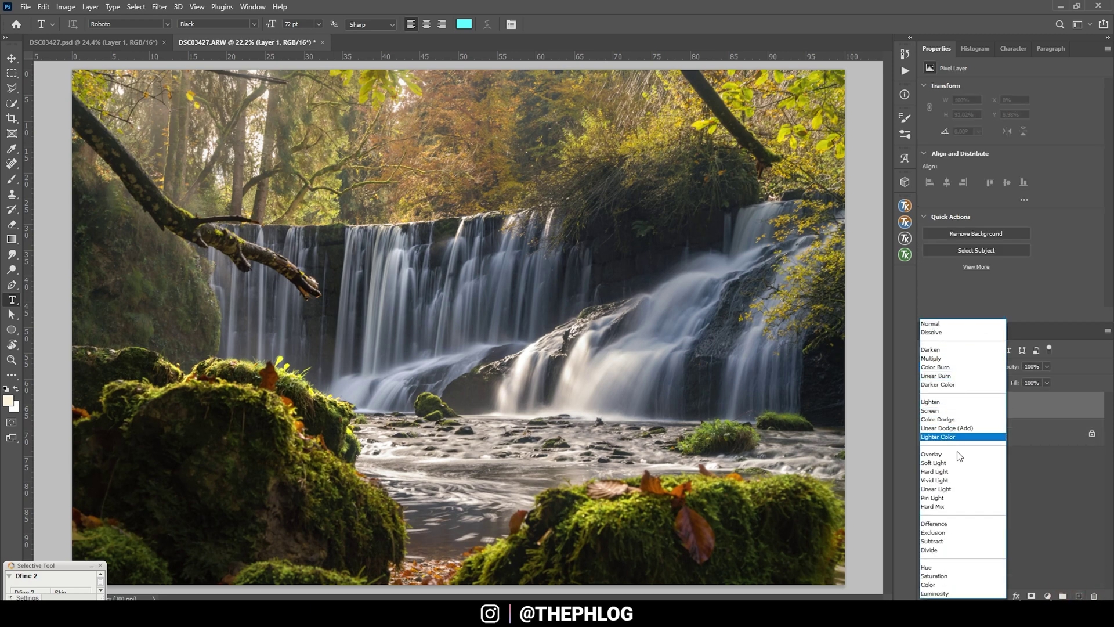
click(964, 476)
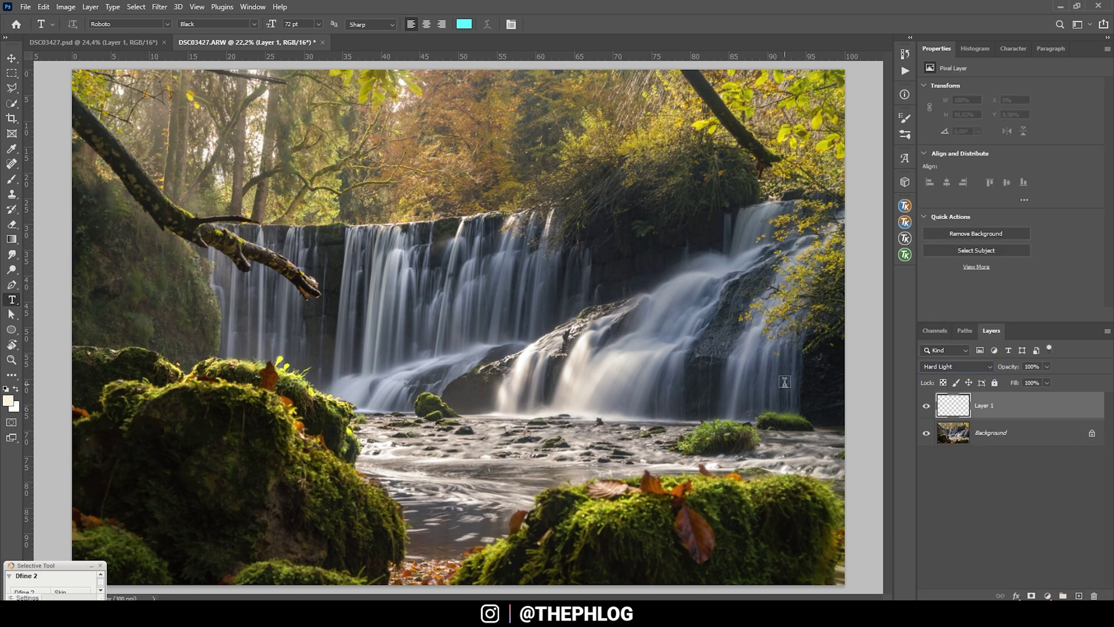
- Switch to the Brush tool and set the foreground colour to pale warm cream #fffbf1
key(b)
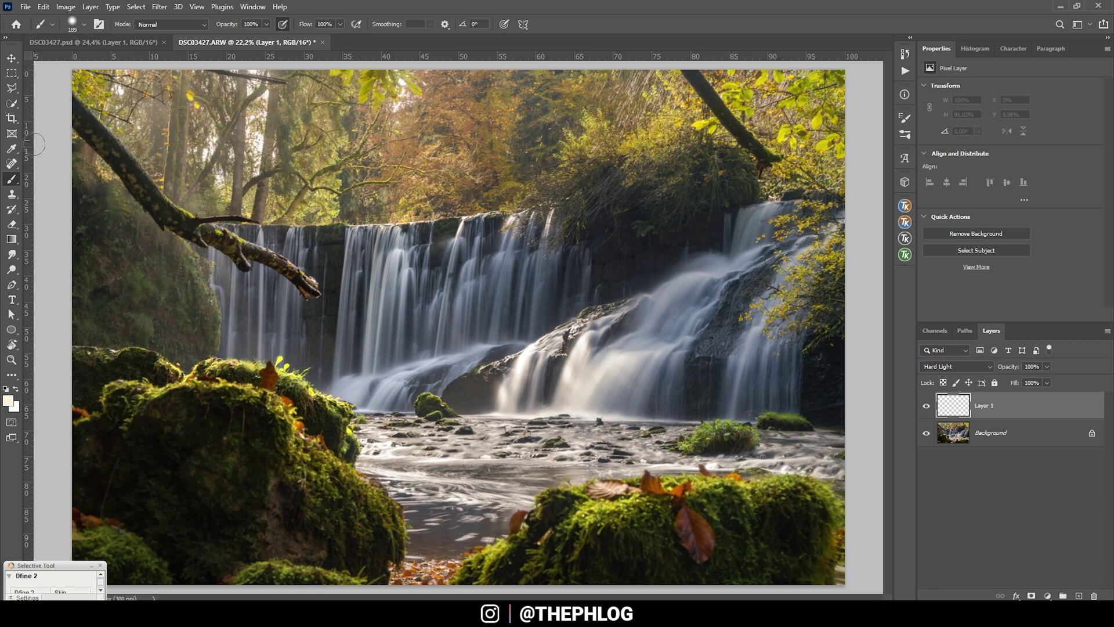
click(8, 400)
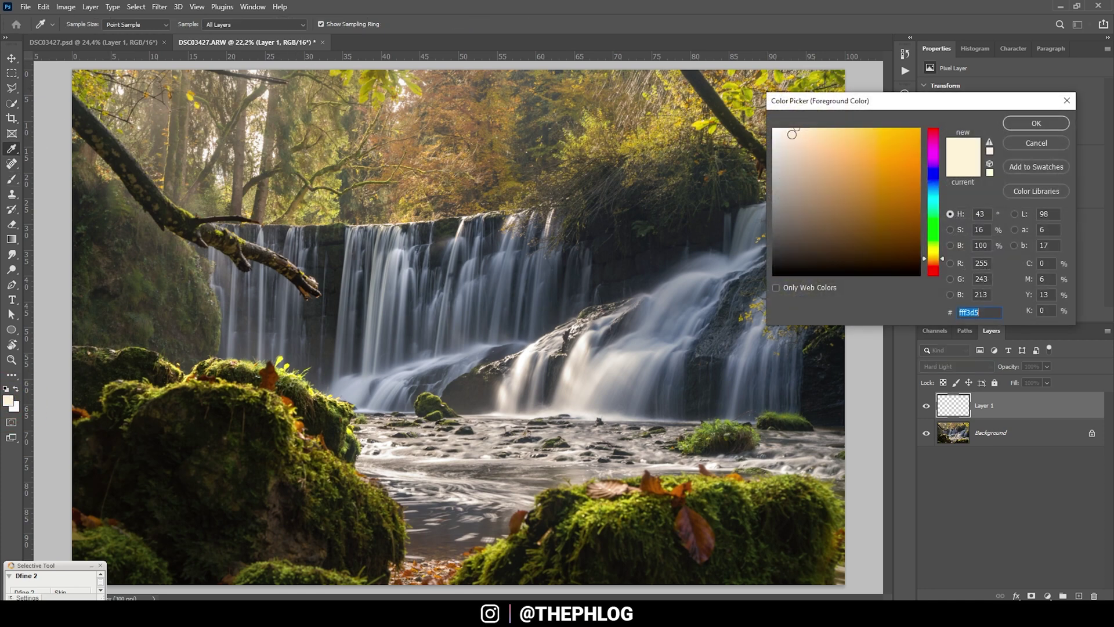
drag(792, 134, 780, 119)
click(267, 24)
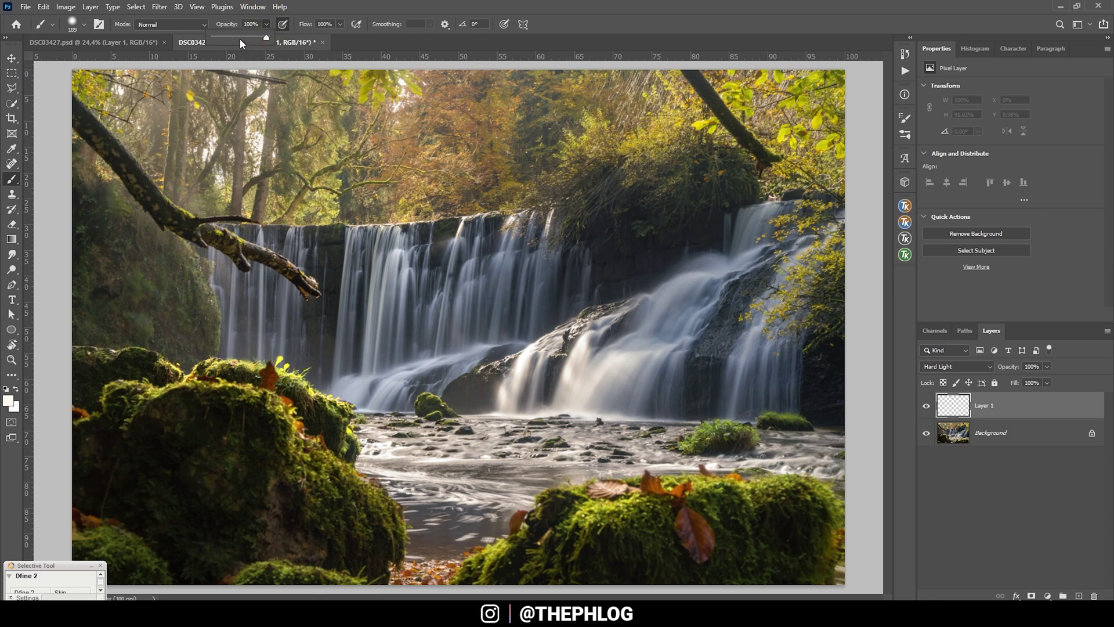
- Lower brush opacity to 11% and paint soft cream light onto the upper-right waterfall
drag(239, 38, 226, 39)
scroll(422, 221, up, 2)
scroll(422, 221, up, 1)
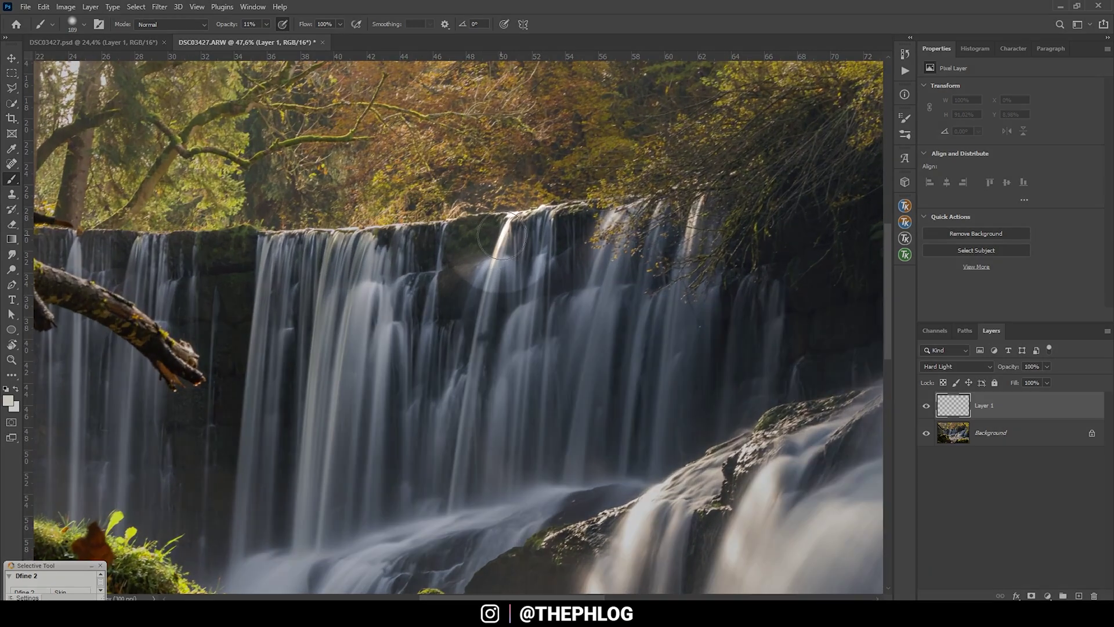
mouse_move(639, 197)
mouse_down()
mouse_move(624, 235)
mouse_move(685, 205)
mouse_move(674, 224)
mouse_move(618, 253)
mouse_move(661, 232)
mouse_up()
scroll(530, 343, down, 1)
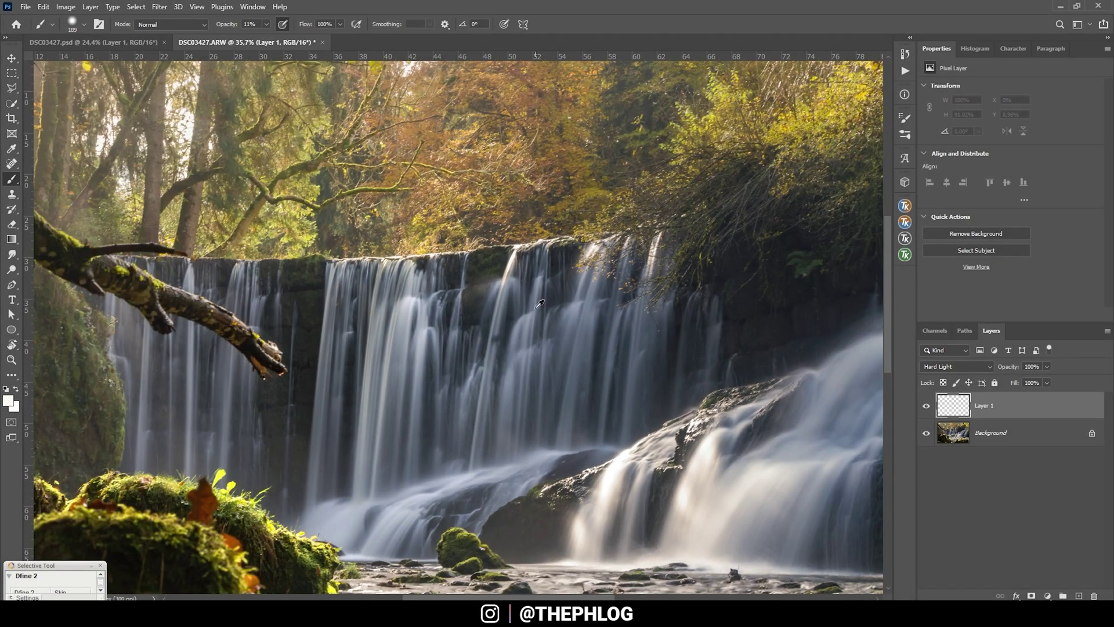
mouse_move(539, 303)
mouse_down()
mouse_move(514, 267)
mouse_move(527, 273)
mouse_move(498, 269)
mouse_move(514, 246)
mouse_up()
click(513, 249)
- Enlarge the brush and paint broader soft strokes of light over the waterfalls
scroll(642, 256, down, 1)
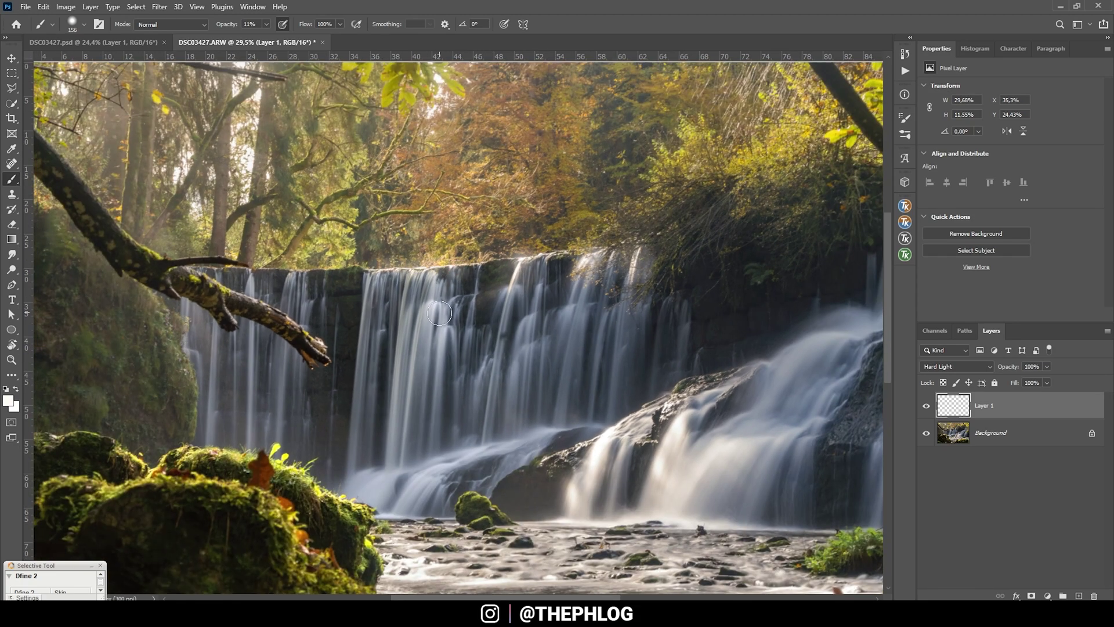
scroll(439, 313, down, 1)
mouse_move(511, 371)
mouse_down()
mouse_move(540, 375)
mouse_move(529, 348)
mouse_up()
scroll(493, 395, down, 1)
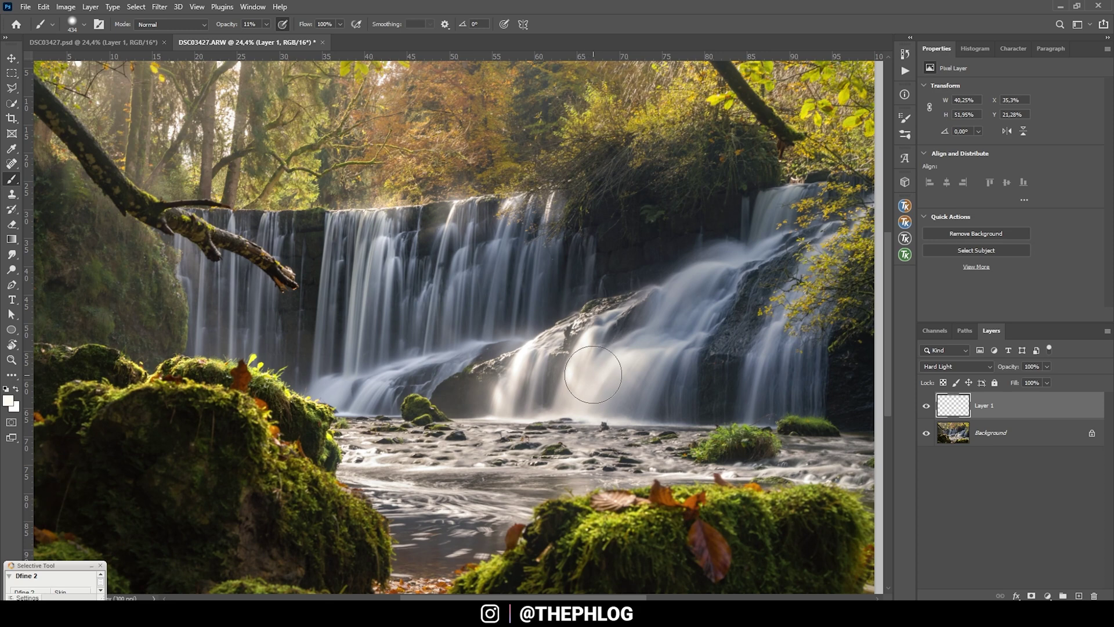
mouse_move(592, 399)
mouse_down()
mouse_move(592, 366)
mouse_move(609, 371)
mouse_up()
scroll(580, 371, down, 1)
- Dab faint glow up to the top of the picture and onto the upper-left trees
drag(221, 141, 209, 141)
click(206, 138)
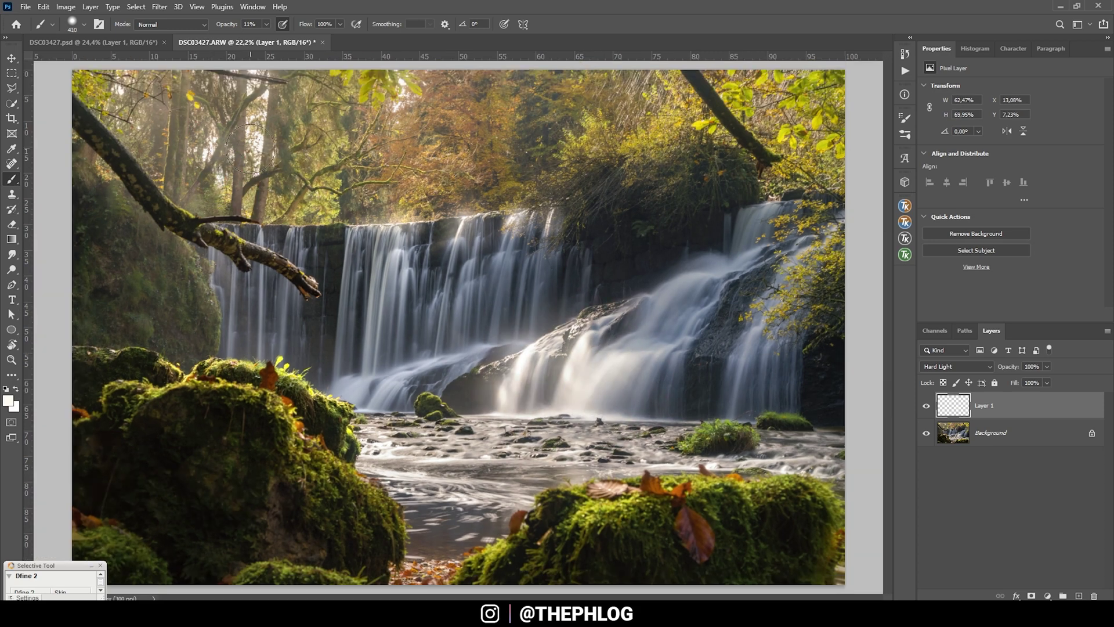
drag(258, 110, 259, 107)
click(405, 94)
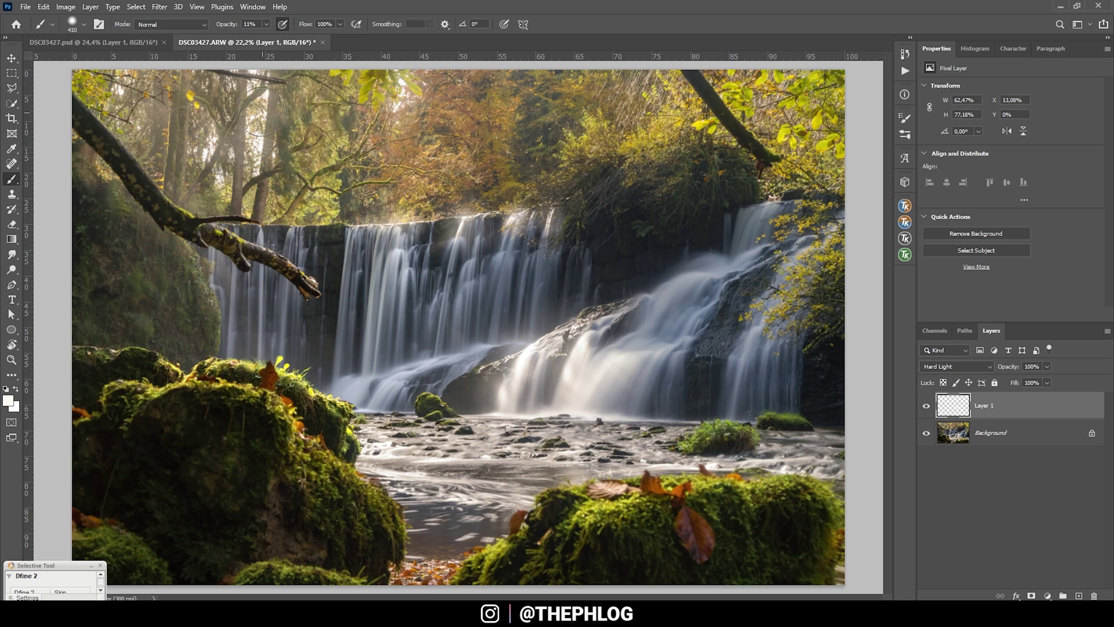
mouse_move(215, 155)
mouse_down()
mouse_move(204, 155)
mouse_move(264, 125)
mouse_up()
click(264, 125)
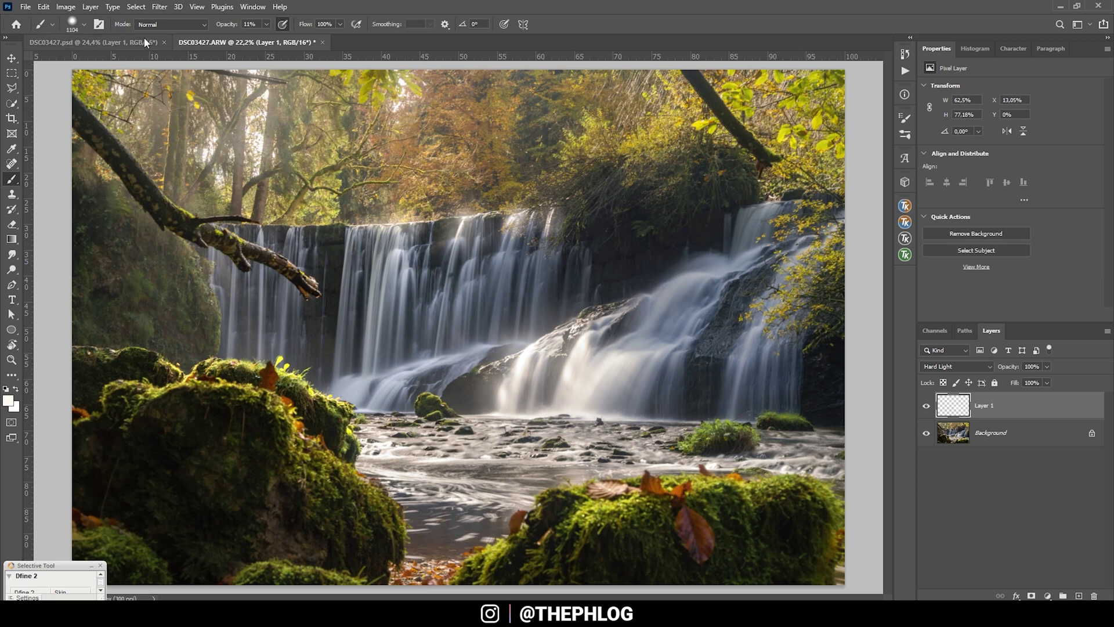
- Merge the Hard Light glow layer into Background and add a new Overlay layer
ctrl+click(1008, 442)
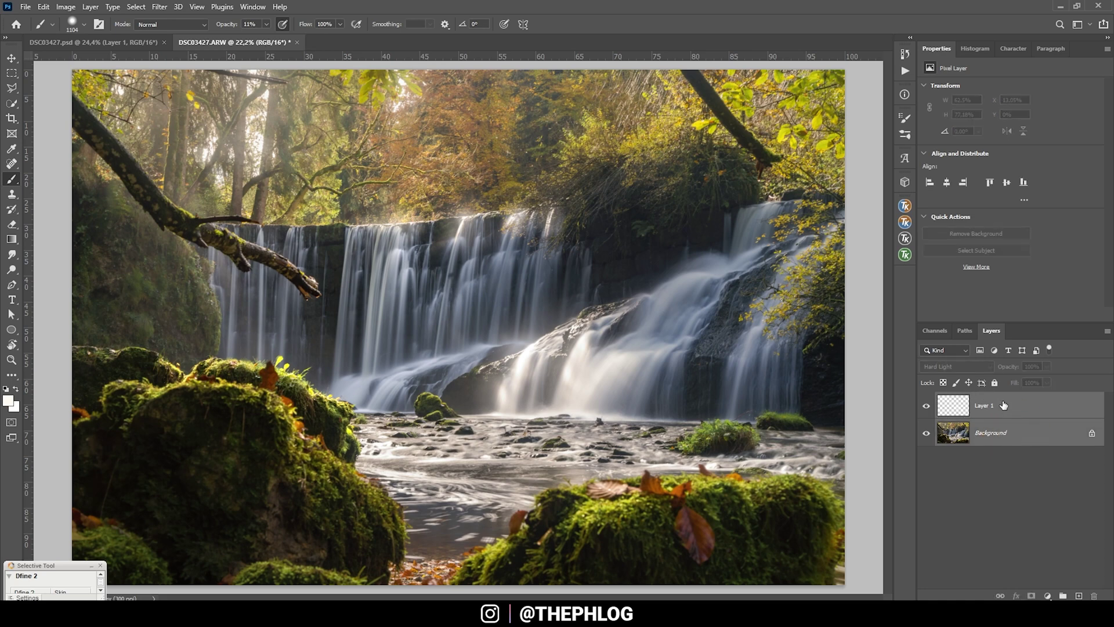
key(ctrl+e)
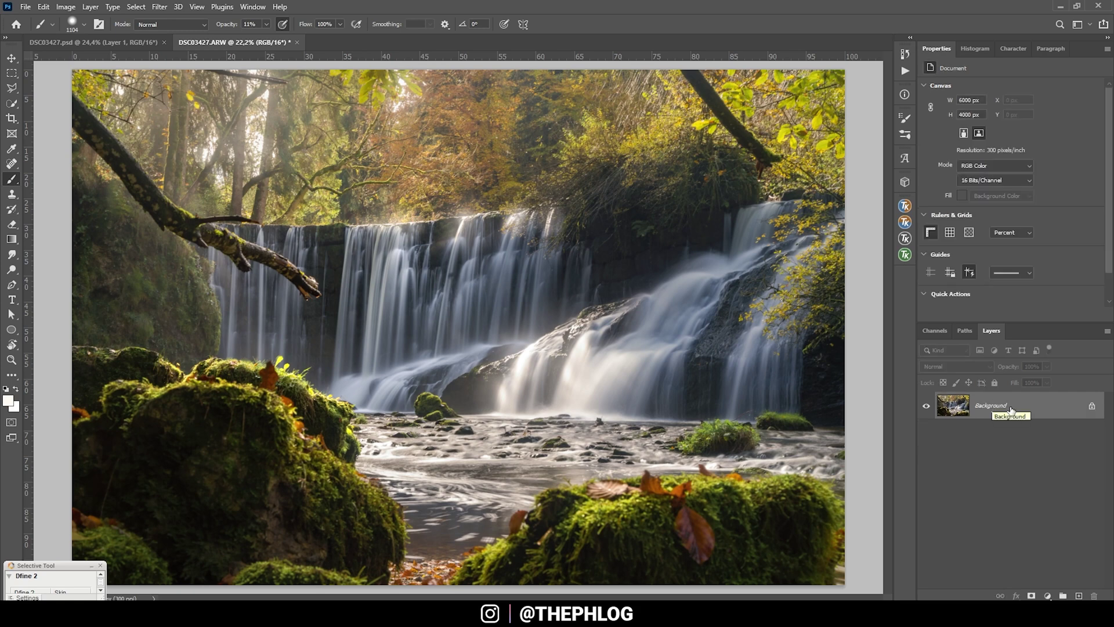
click(1079, 595)
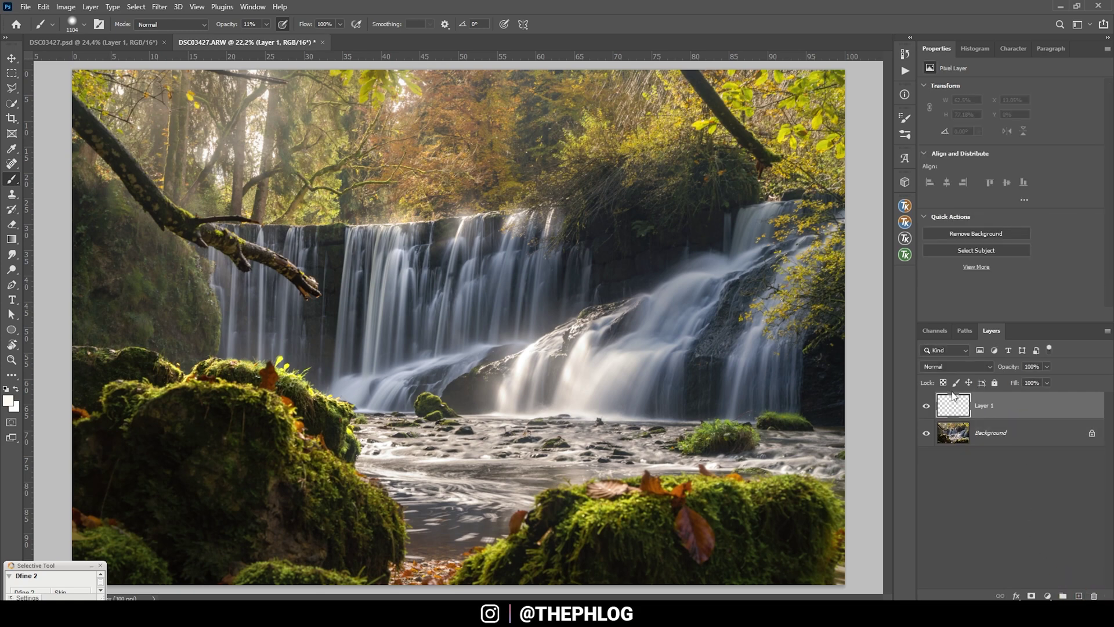
click(952, 365)
click(954, 454)
- Apply a TK RapidMask Lights-2 luminosity mask to Layer 1, then target its pixels
click(905, 257)
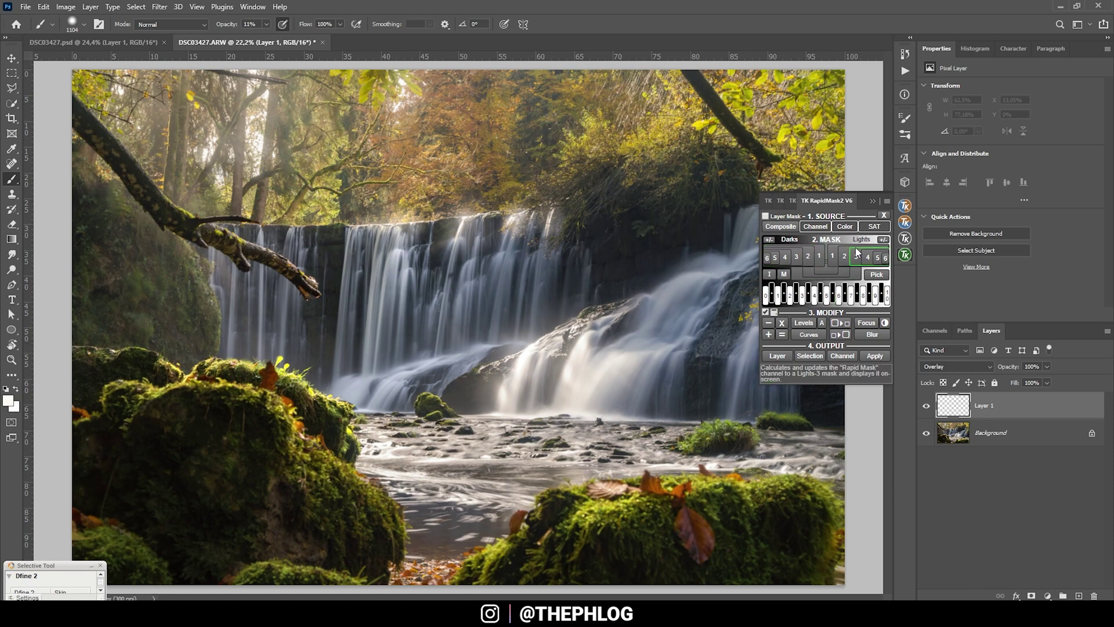
click(844, 259)
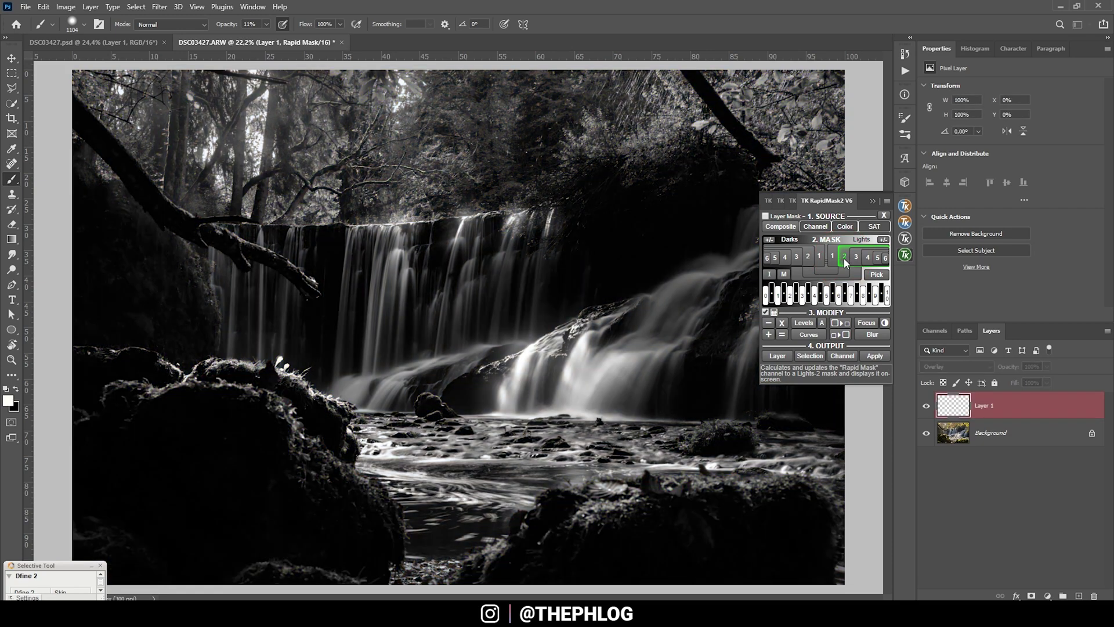
click(855, 257)
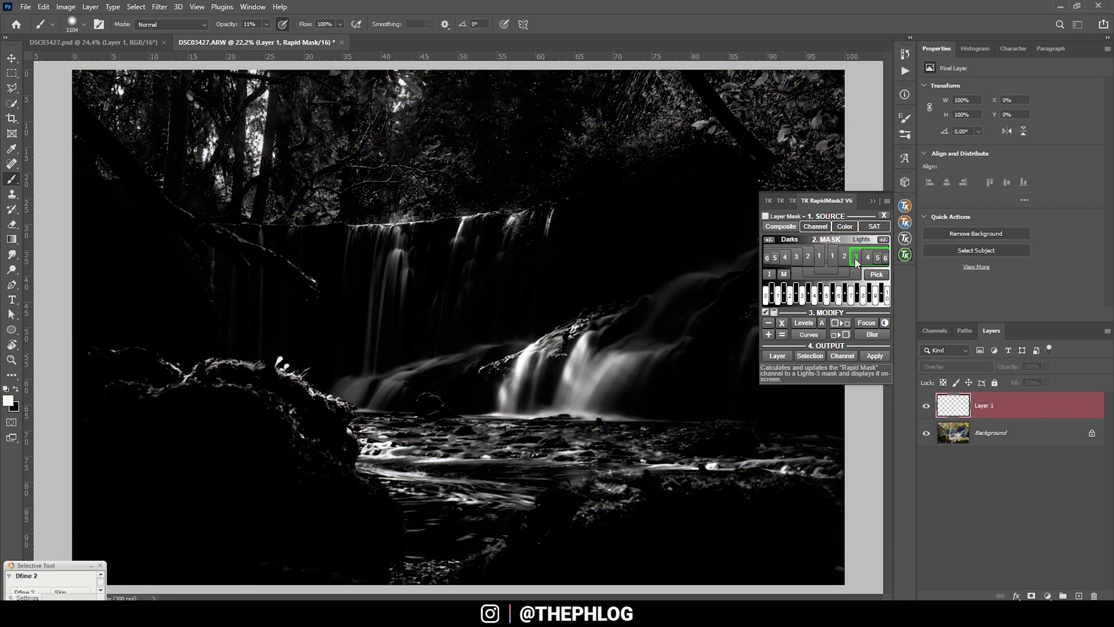
click(846, 259)
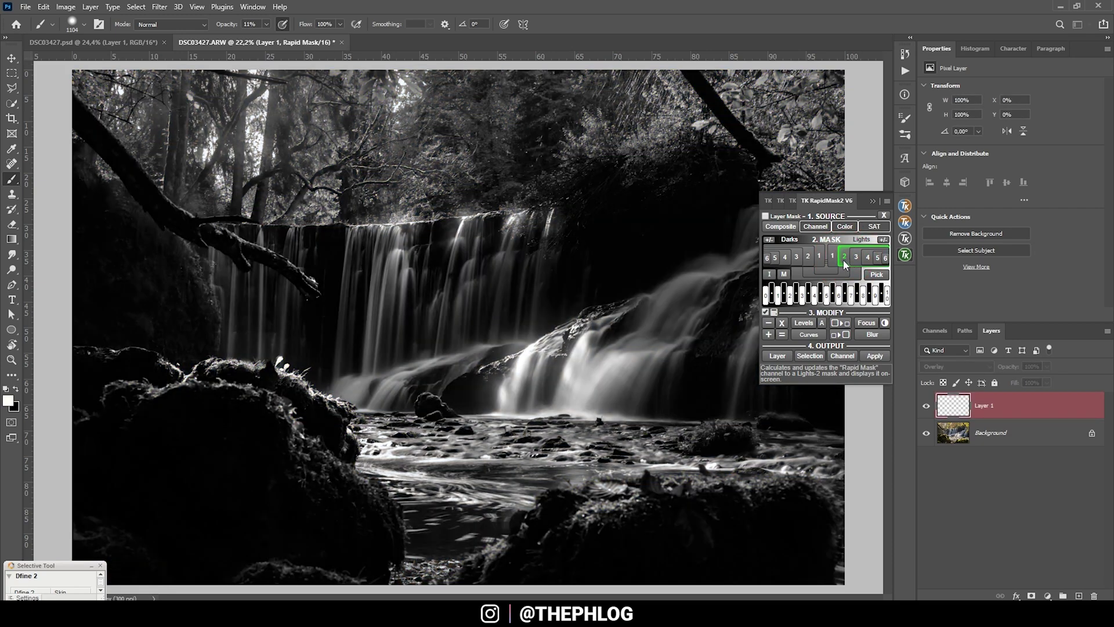
click(831, 271)
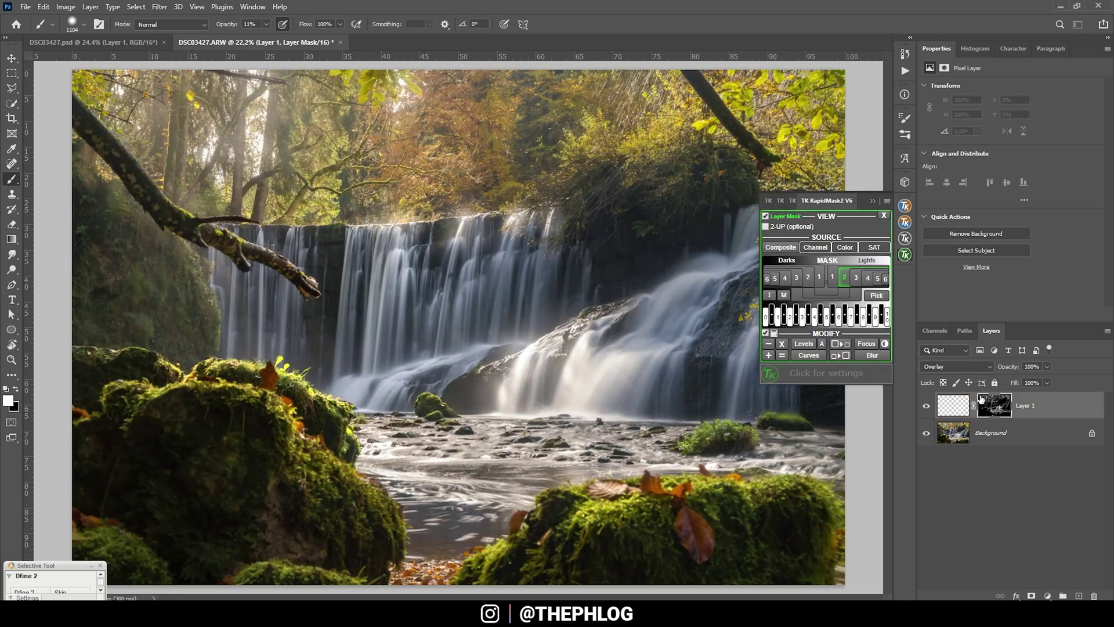
click(959, 408)
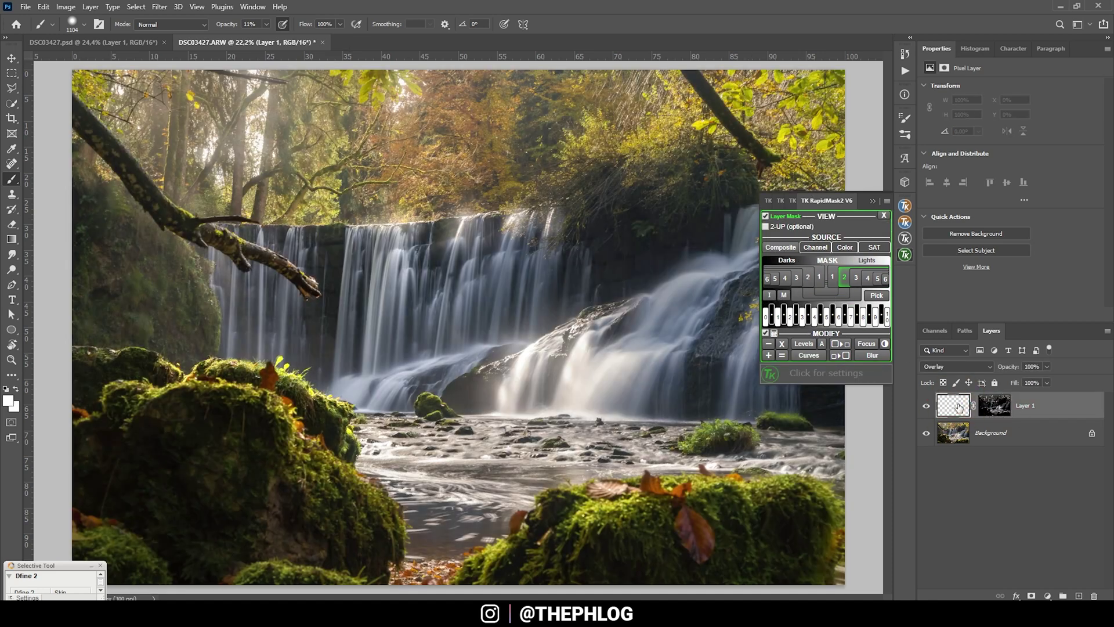
- Paint soft glow over the waterfalls and foliage at 42%, then 88% brush opacity
click(12, 401)
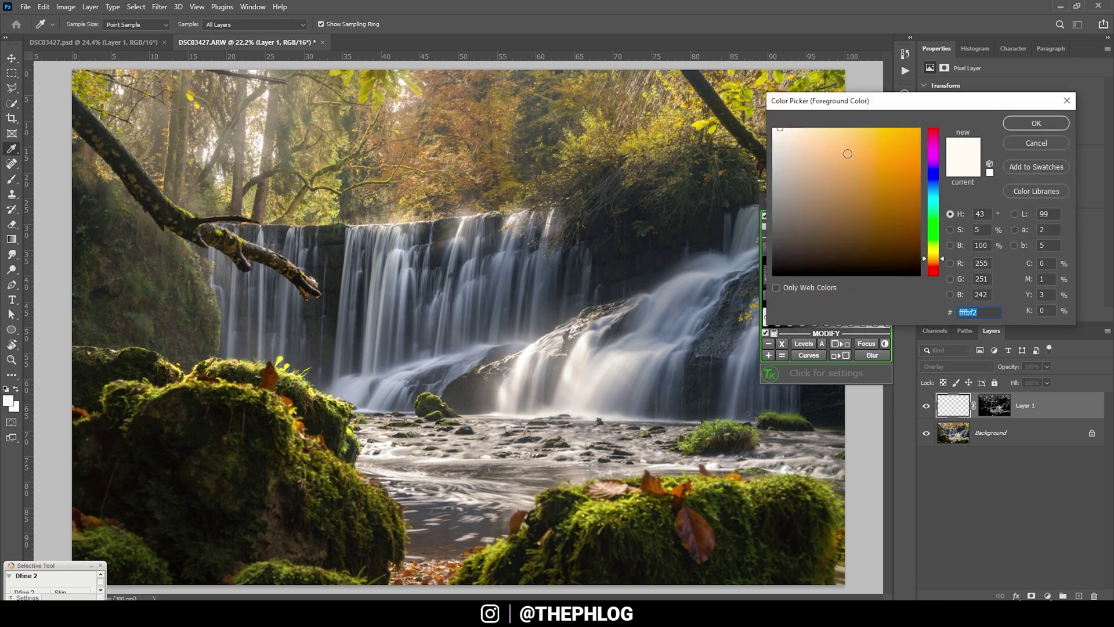
key(Escape)
drag(268, 39, 286, 40)
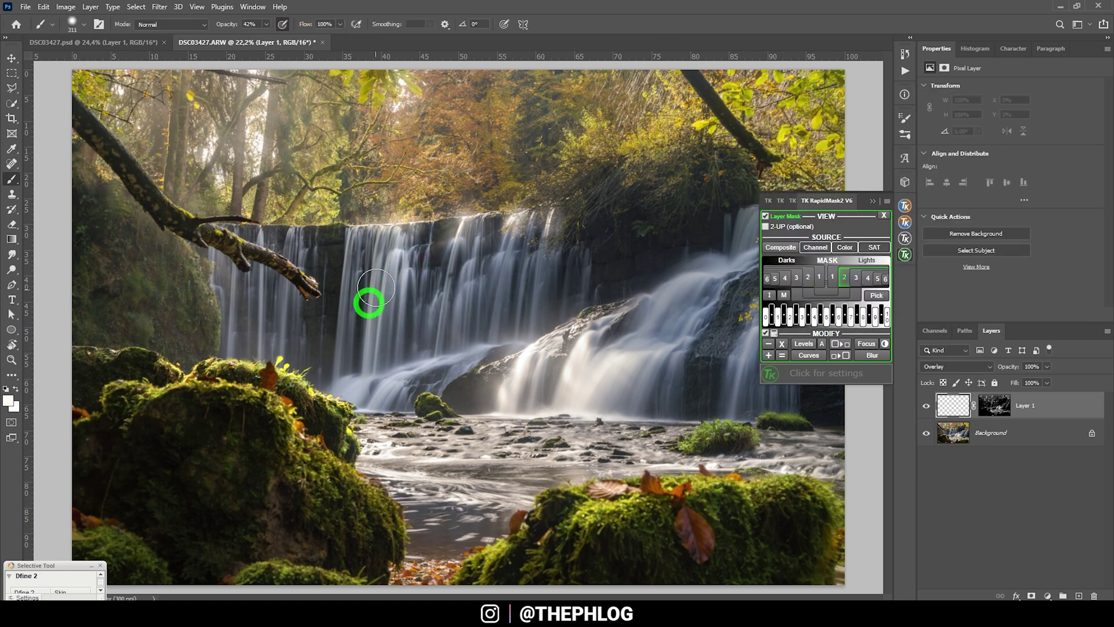
mouse_move(374, 249)
mouse_down()
mouse_move(401, 377)
mouse_move(545, 342)
mouse_up()
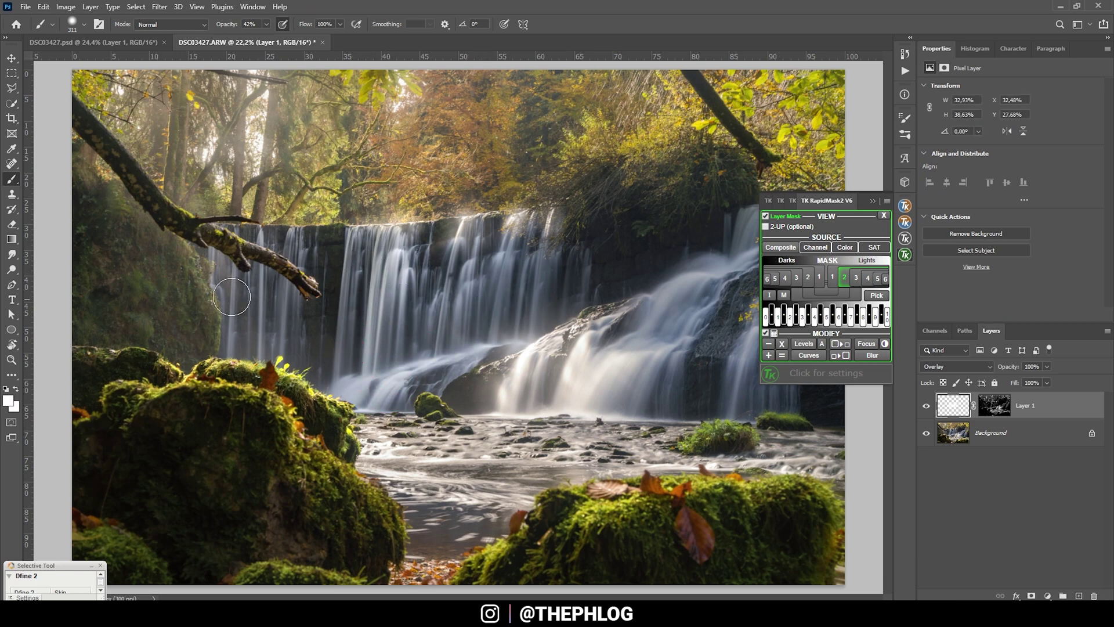
drag(232, 296, 286, 249)
drag(267, 24, 295, 37)
mouse_move(548, 351)
mouse_down()
mouse_move(778, 227)
mouse_move(801, 325)
mouse_up()
- Compare the glow layer on and off, then merge it into the Background
click(926, 405)
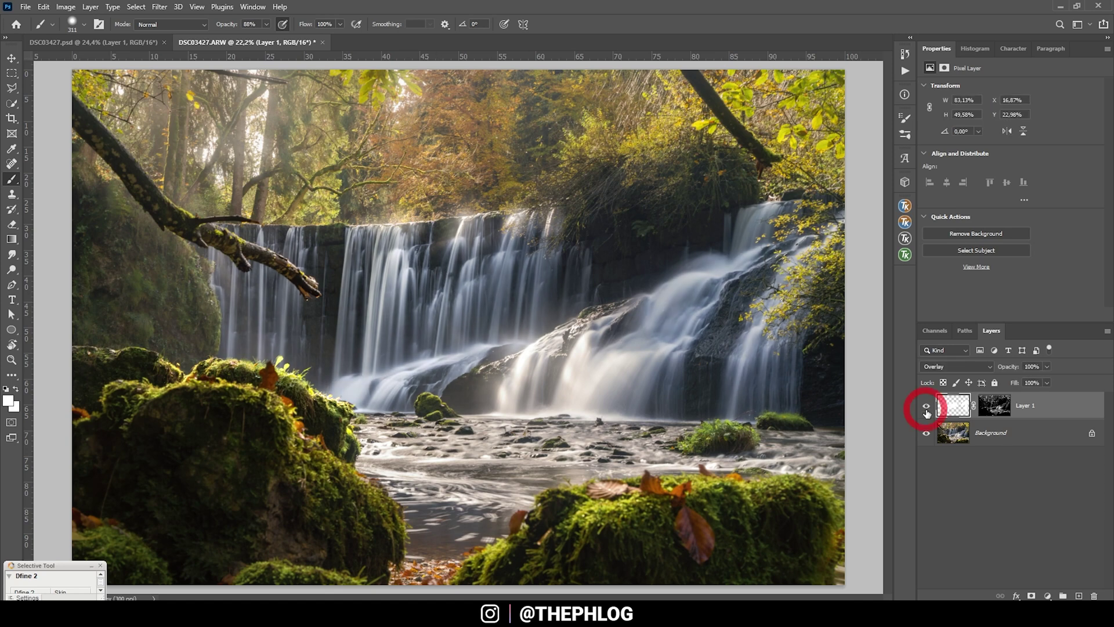
click(926, 406)
click(926, 405)
click(926, 405)
key(ctrl+e)
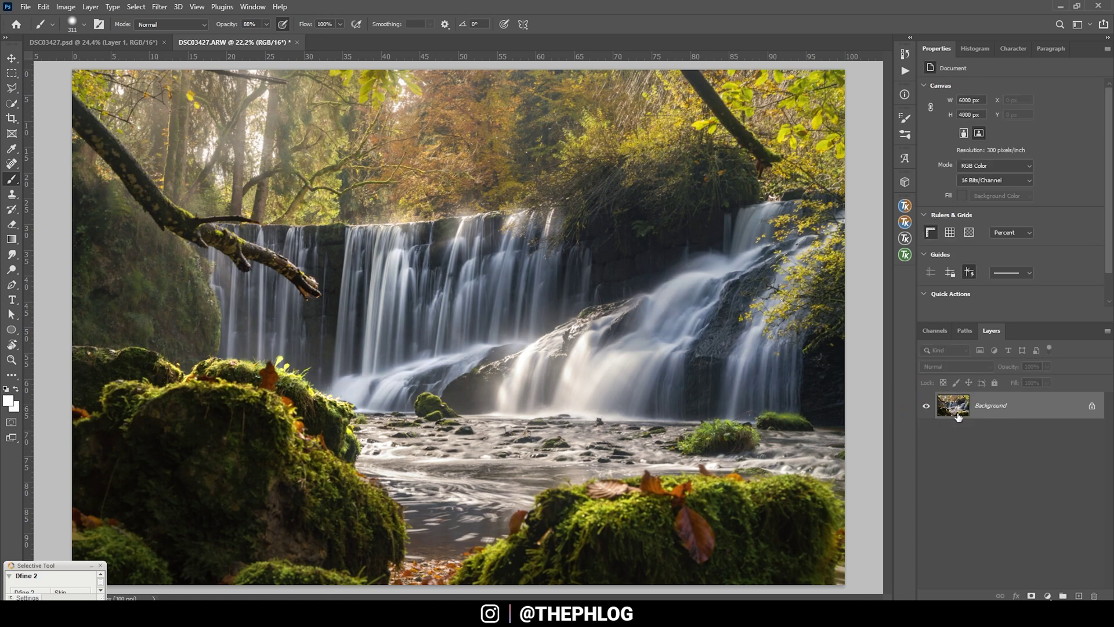
- Add a new Overlay layer masked with a broad Midtones RapidMask luminosity mask
click(1081, 596)
click(975, 366)
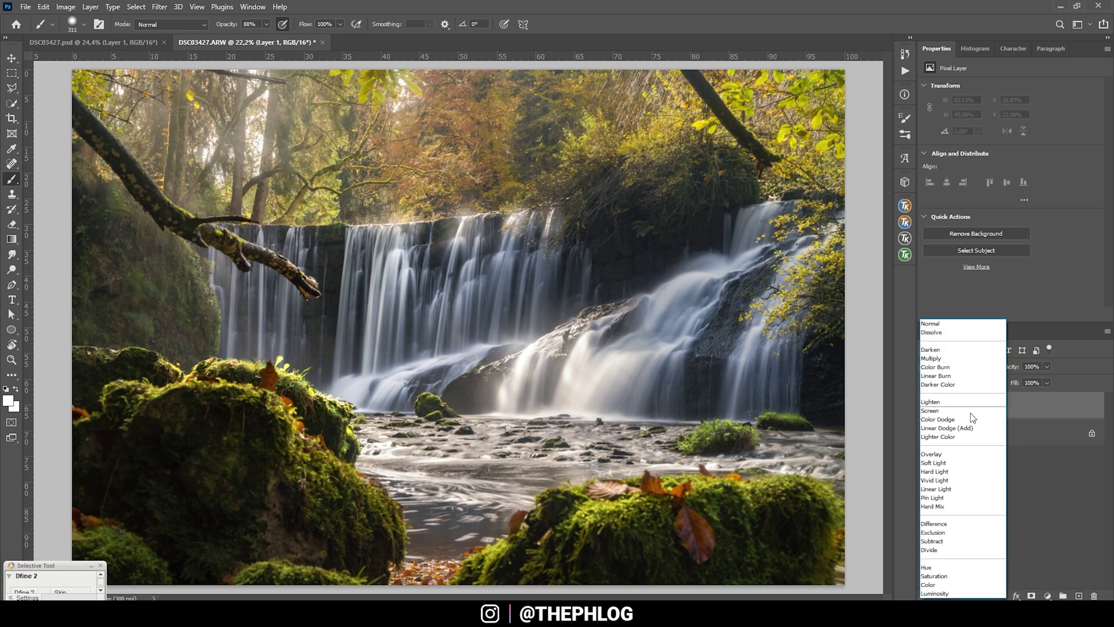
click(961, 455)
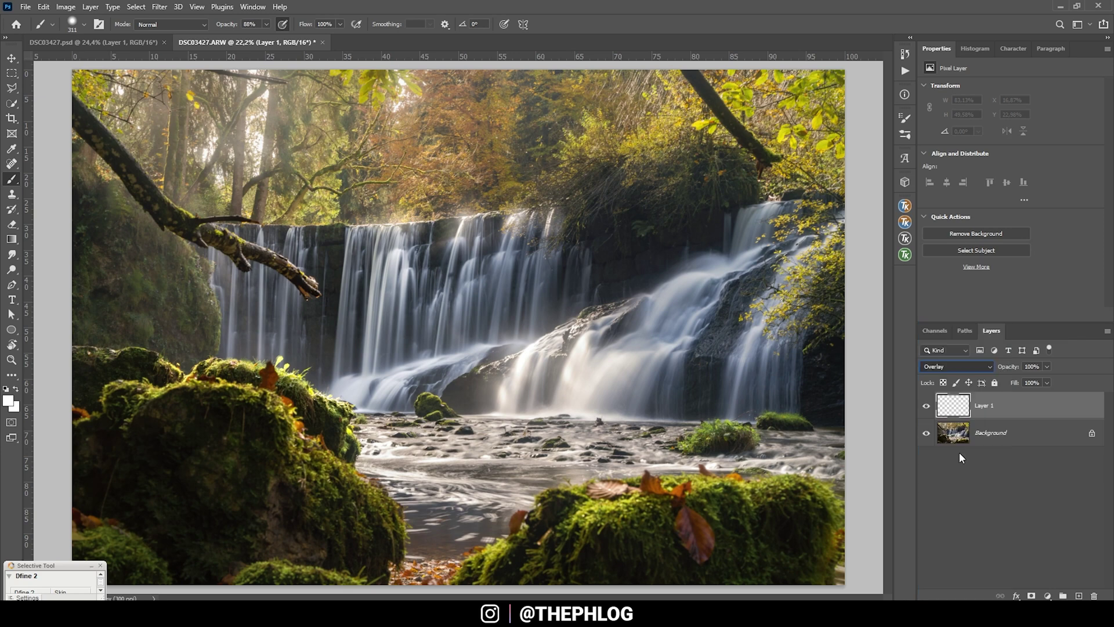
click(905, 254)
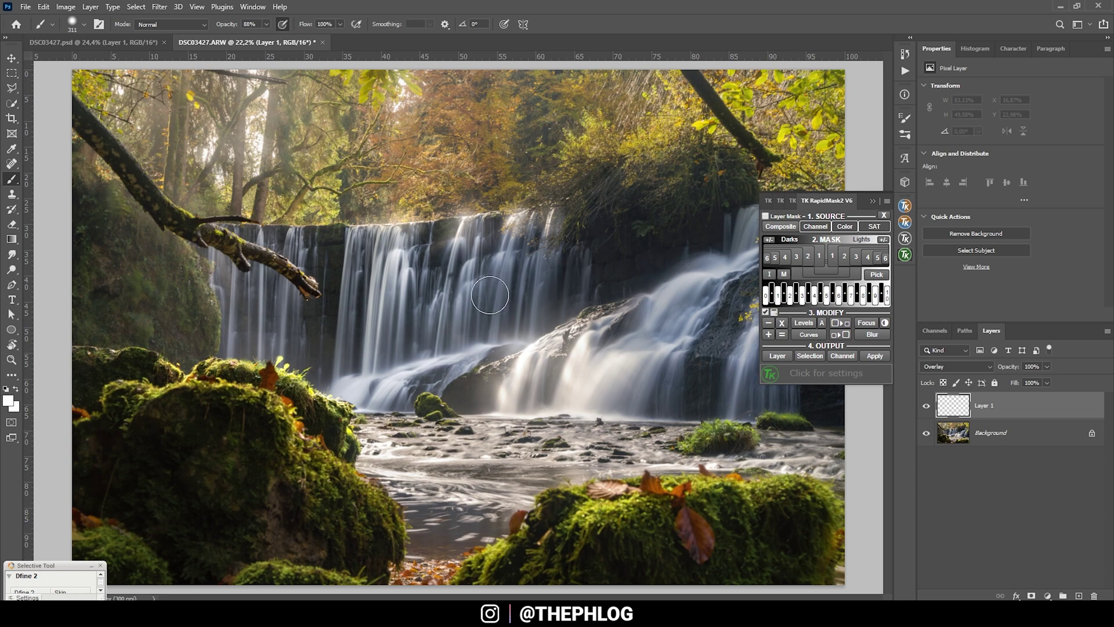
click(827, 271)
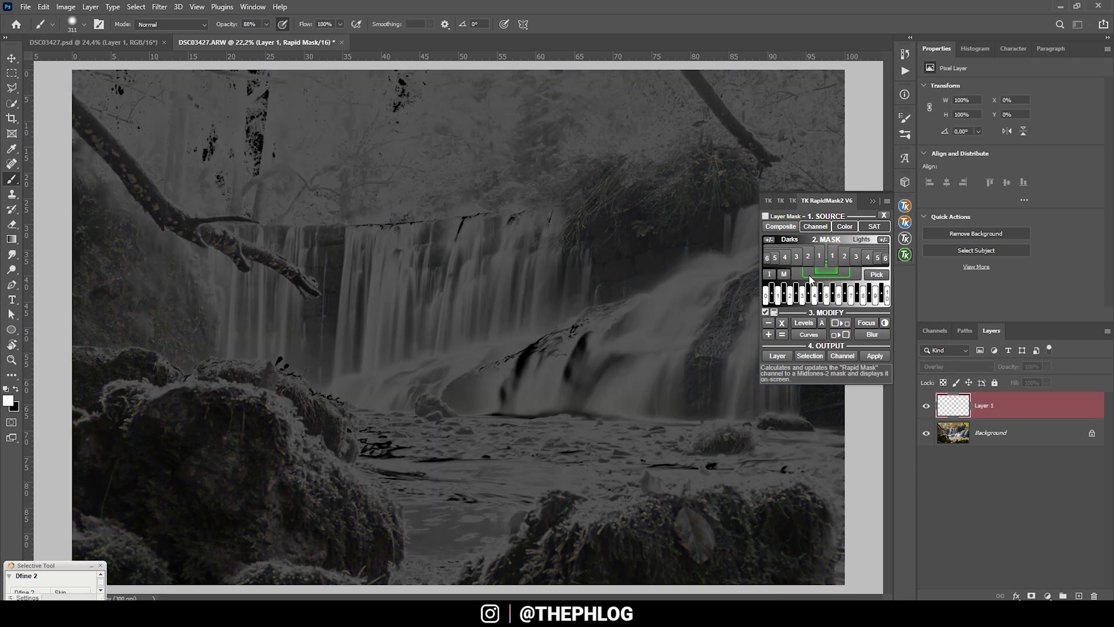
click(811, 276)
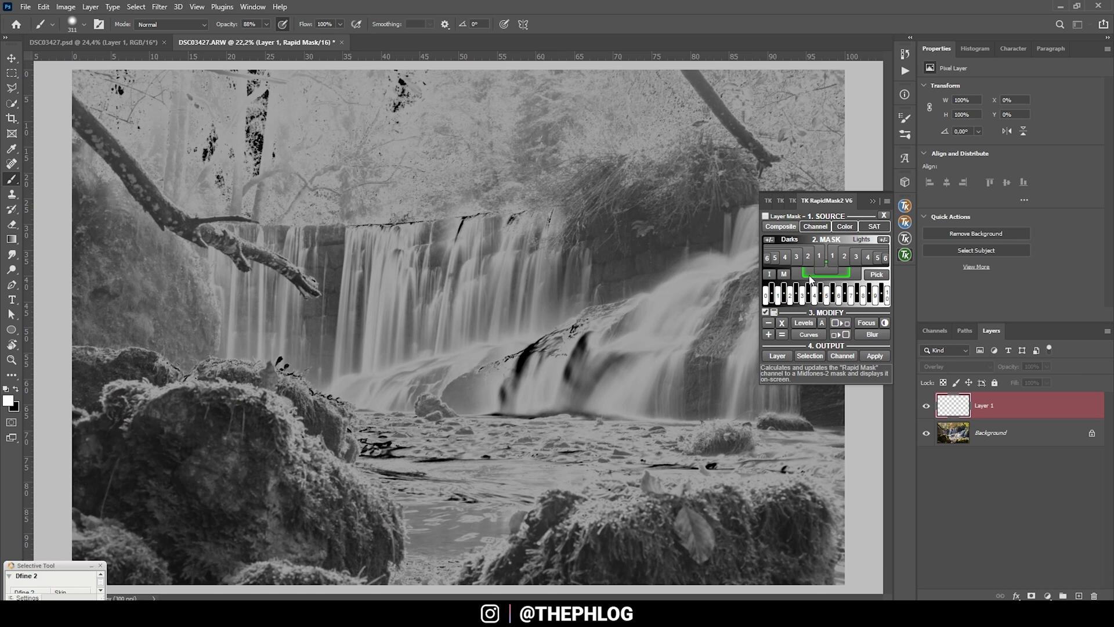
click(777, 355)
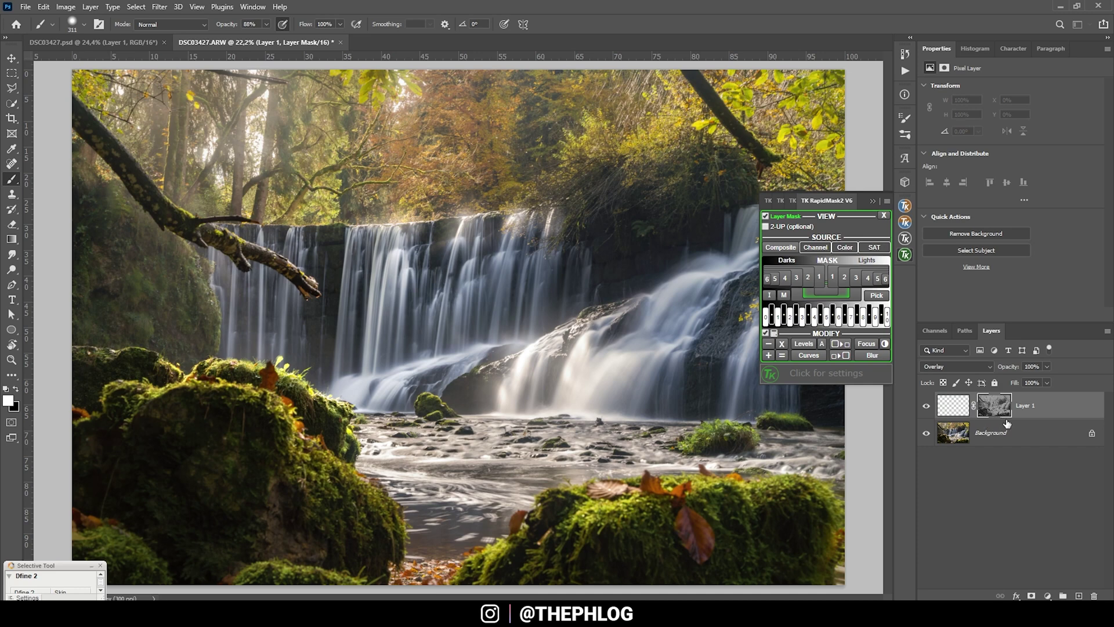
click(958, 413)
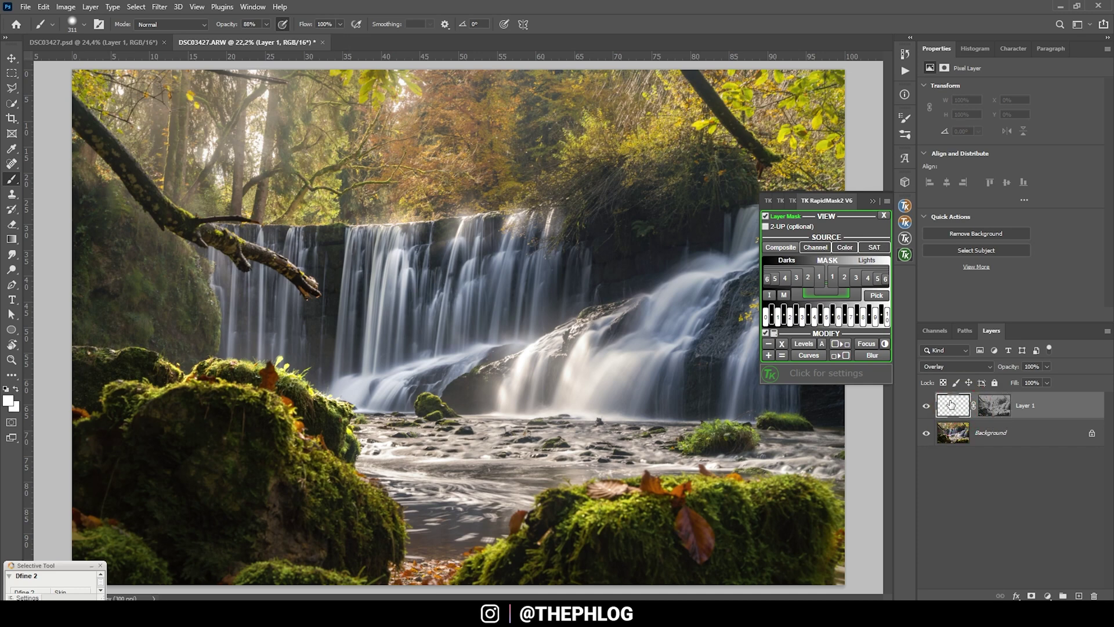
- Paint white at 45% brush opacity over the left and central waterfalls
click(8, 400)
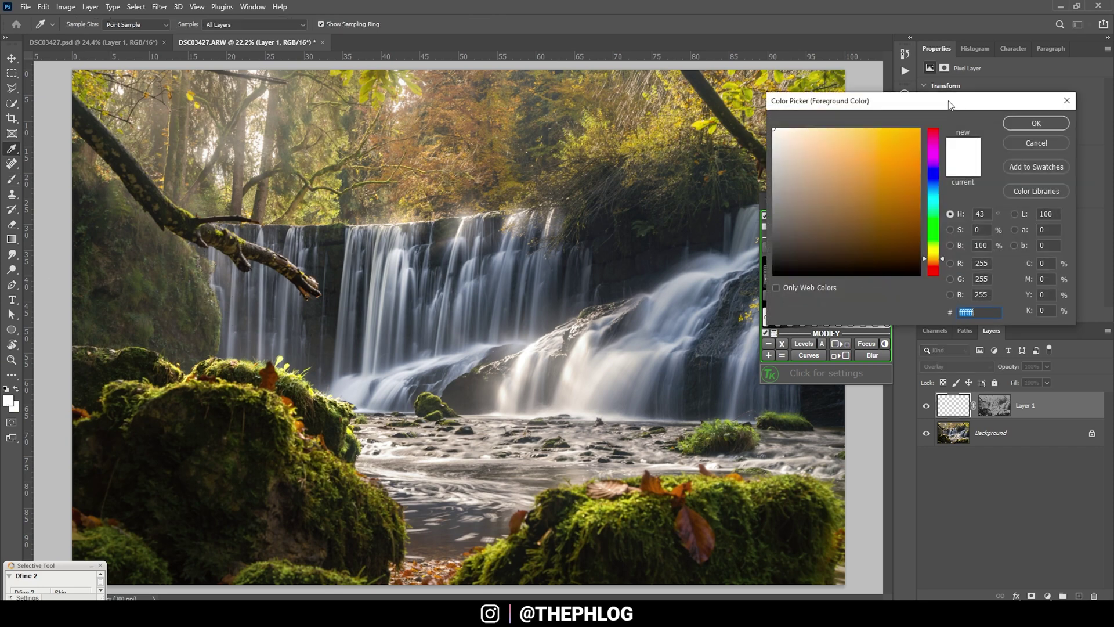
click(1007, 123)
drag(267, 25, 241, 32)
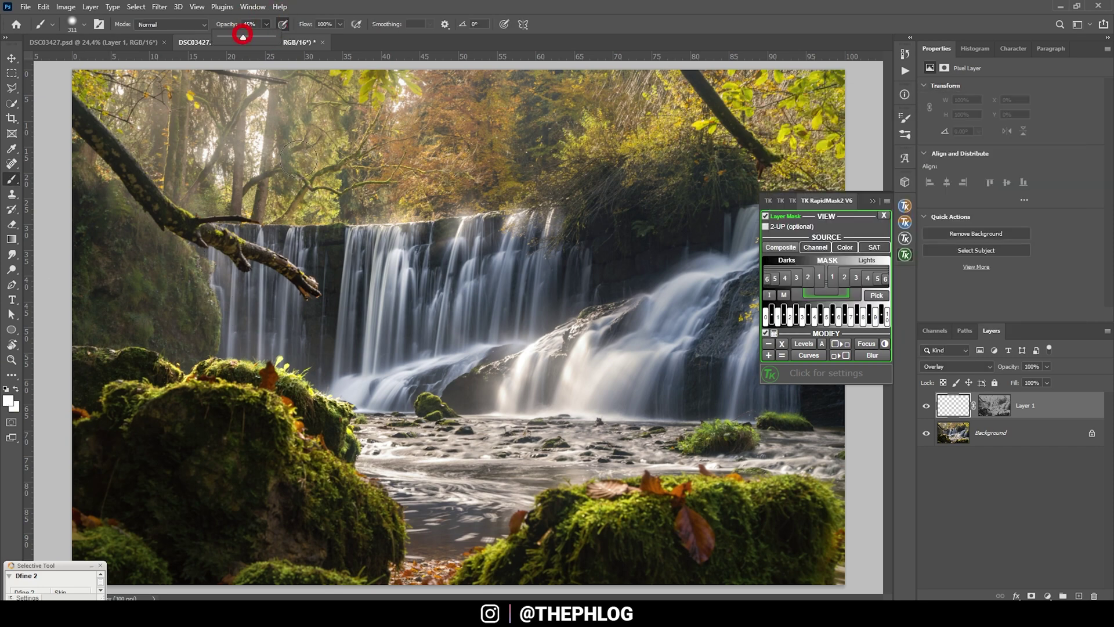
mouse_move(348, 299)
mouse_down()
mouse_move(351, 261)
mouse_move(357, 362)
mouse_up()
mouse_move(413, 308)
mouse_down()
mouse_move(424, 351)
mouse_move(472, 256)
mouse_move(505, 334)
mouse_up()
mouse_move(555, 251)
mouse_down()
mouse_move(543, 335)
mouse_move(547, 229)
mouse_move(537, 290)
mouse_move(484, 319)
mouse_move(499, 317)
mouse_move(464, 347)
mouse_up()
drag(255, 348, 287, 244)
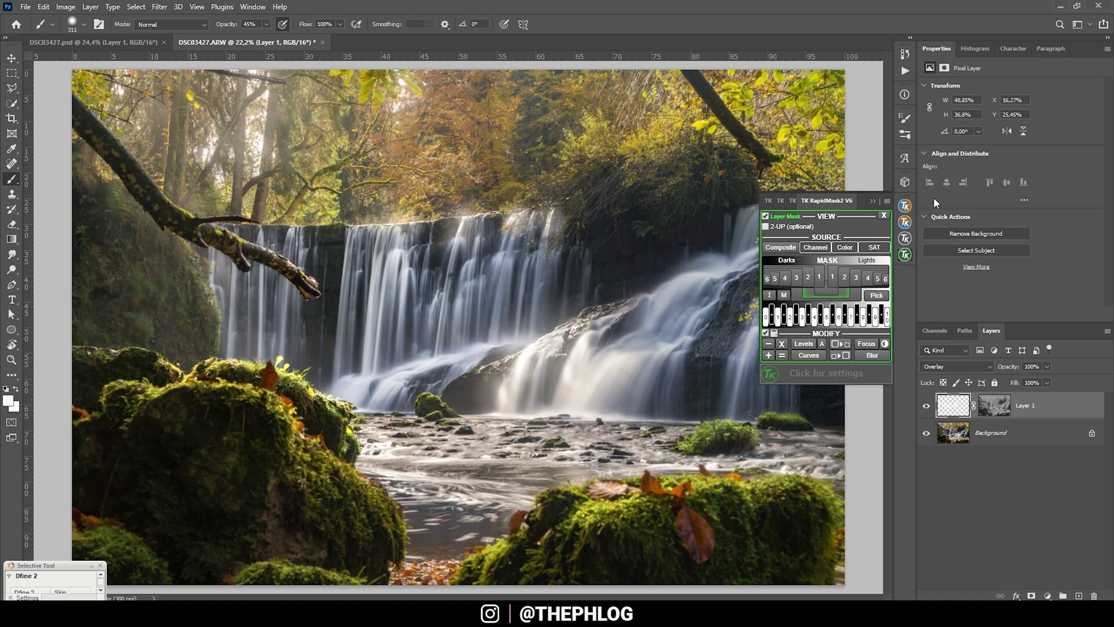
- Paint more glow onto the right-hand waterfalls and merge the layer into Background
click(905, 255)
drag(673, 348, 760, 232)
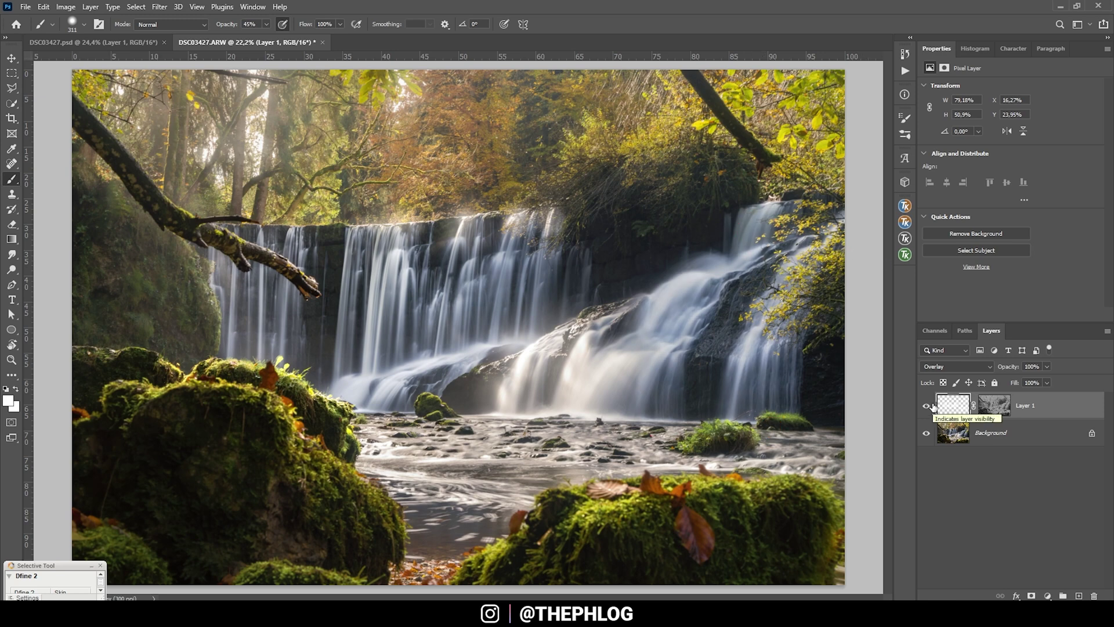
click(1014, 439)
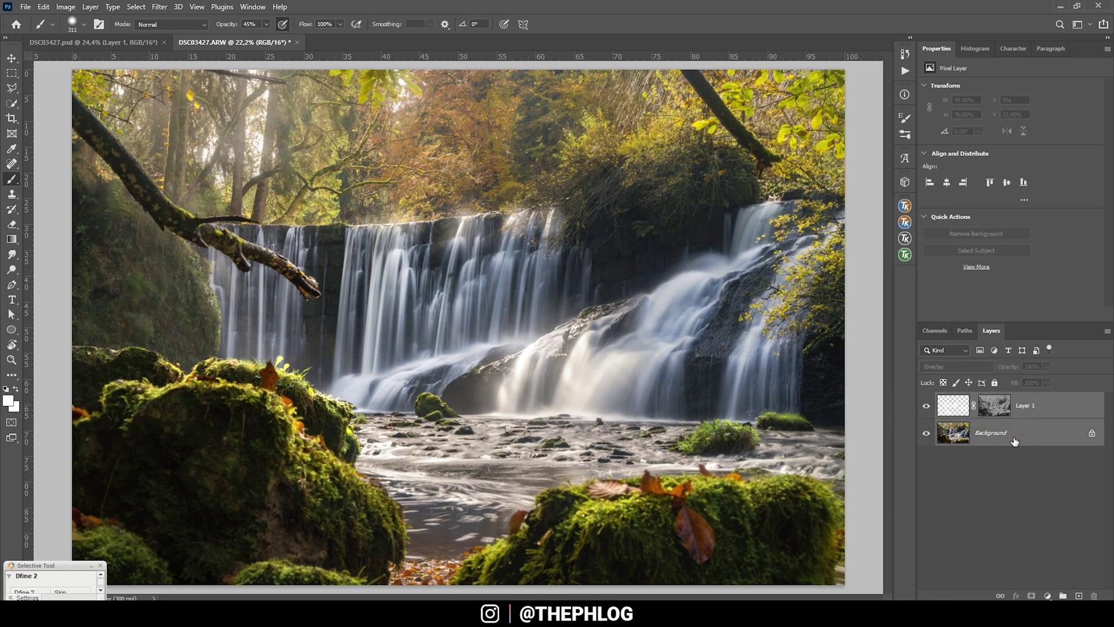
key(ctrl+shift+e)
scroll(649, 440, down, 1)
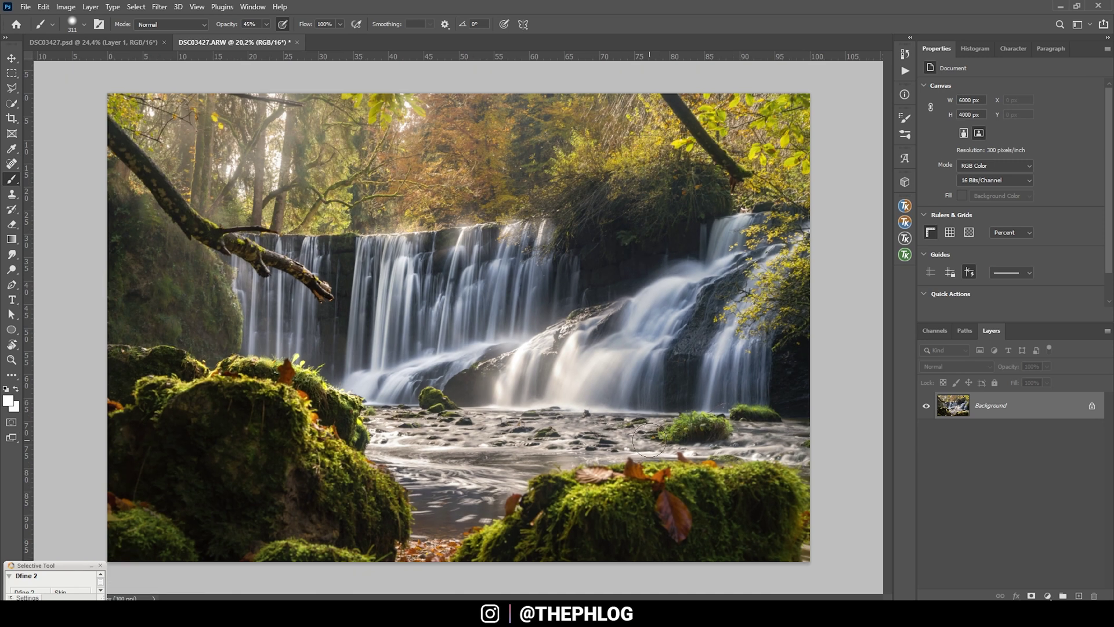
- Launch Nik Color Efex Pro 4 from the Filter menu and choose Polarization
click(159, 6)
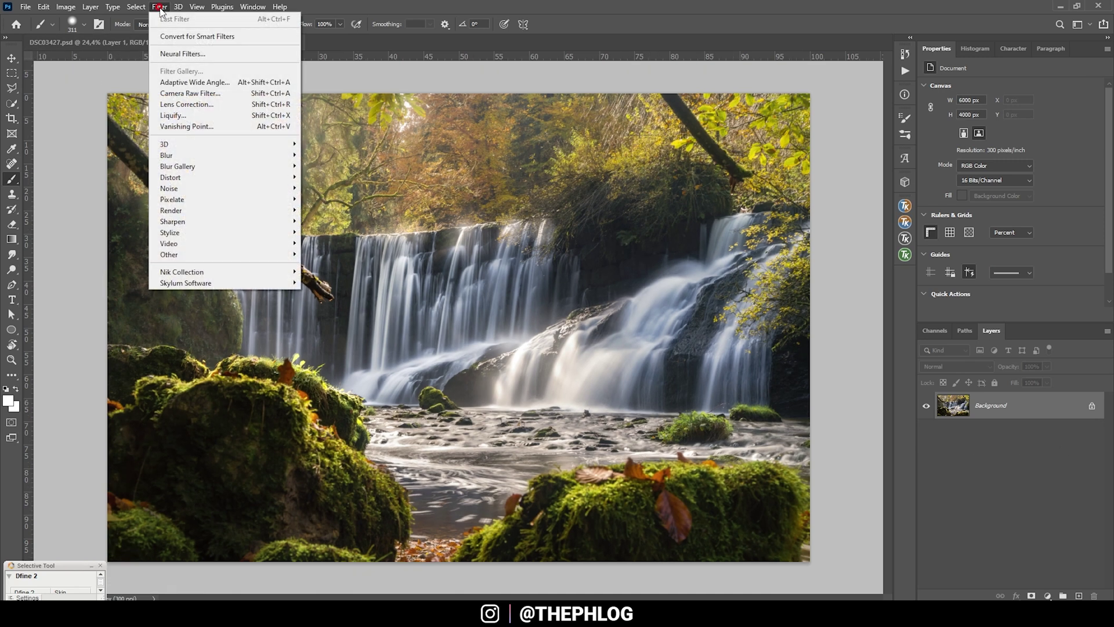
mouse_move(251, 275)
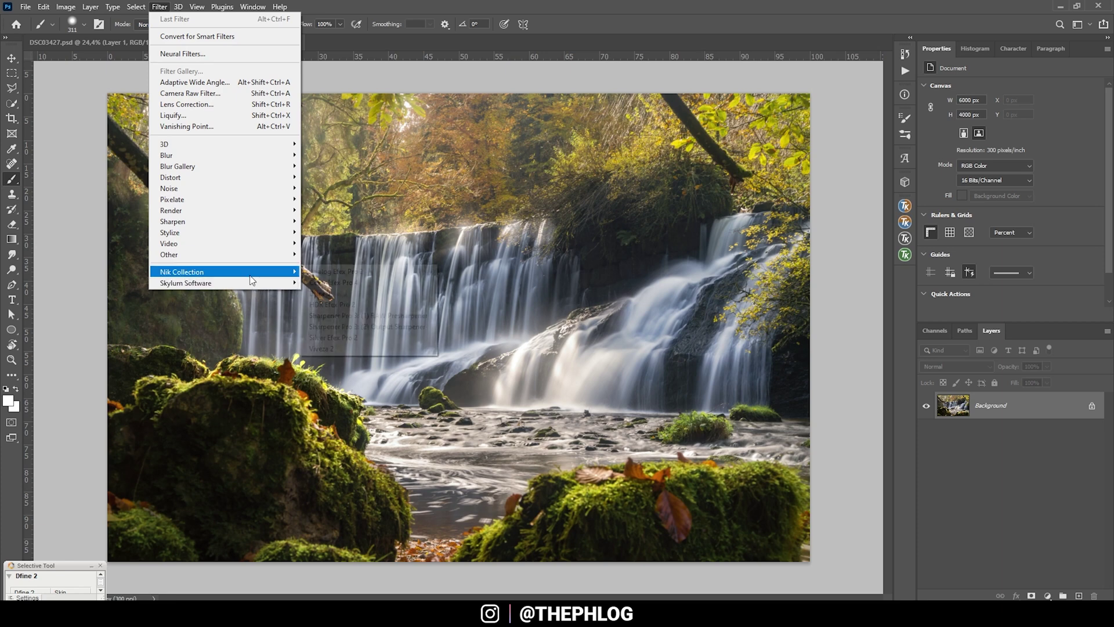
click(335, 282)
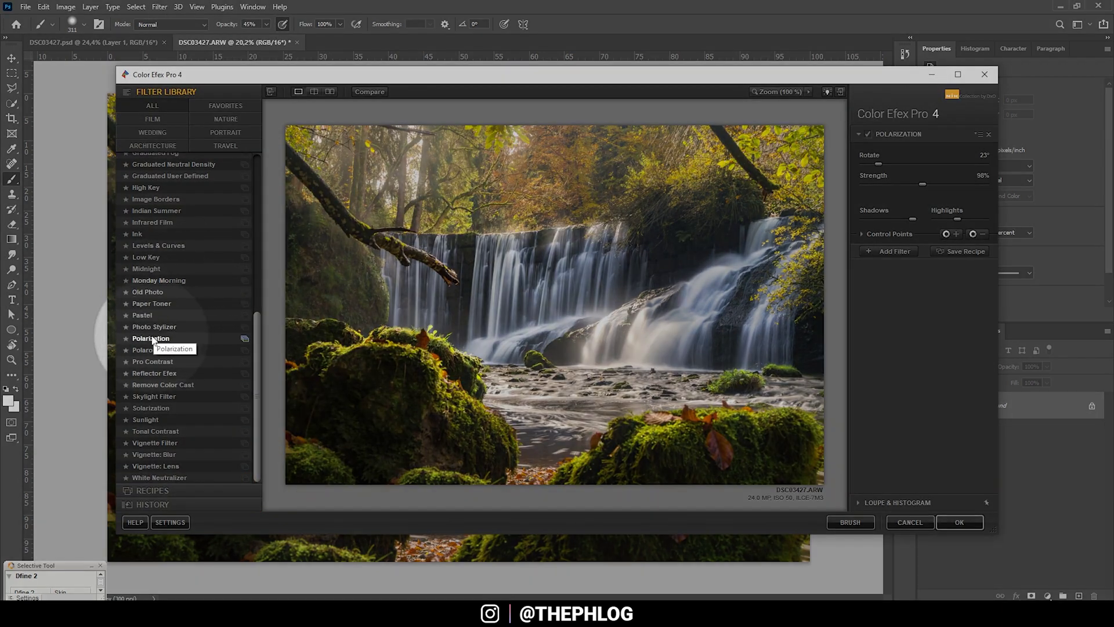
click(151, 339)
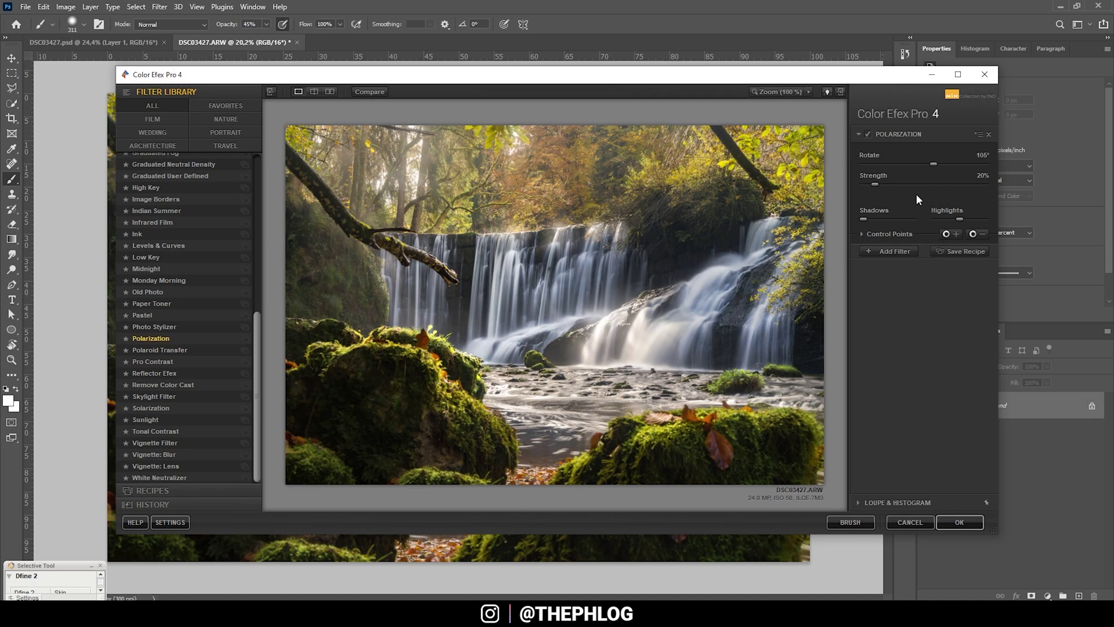
- Set Polarization to 60° rotation and 146% strength, then add a second filter slot
drag(931, 165, 901, 166)
drag(887, 163, 883, 163)
drag(922, 187, 935, 190)
drag(953, 185, 952, 184)
drag(882, 164, 904, 164)
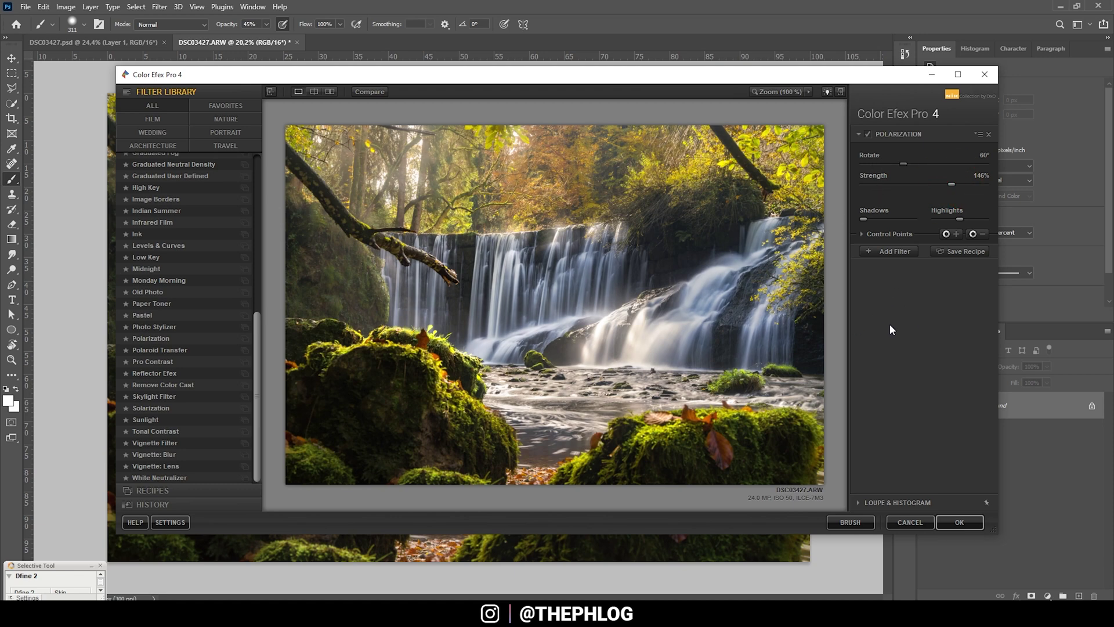
click(884, 250)
click(258, 152)
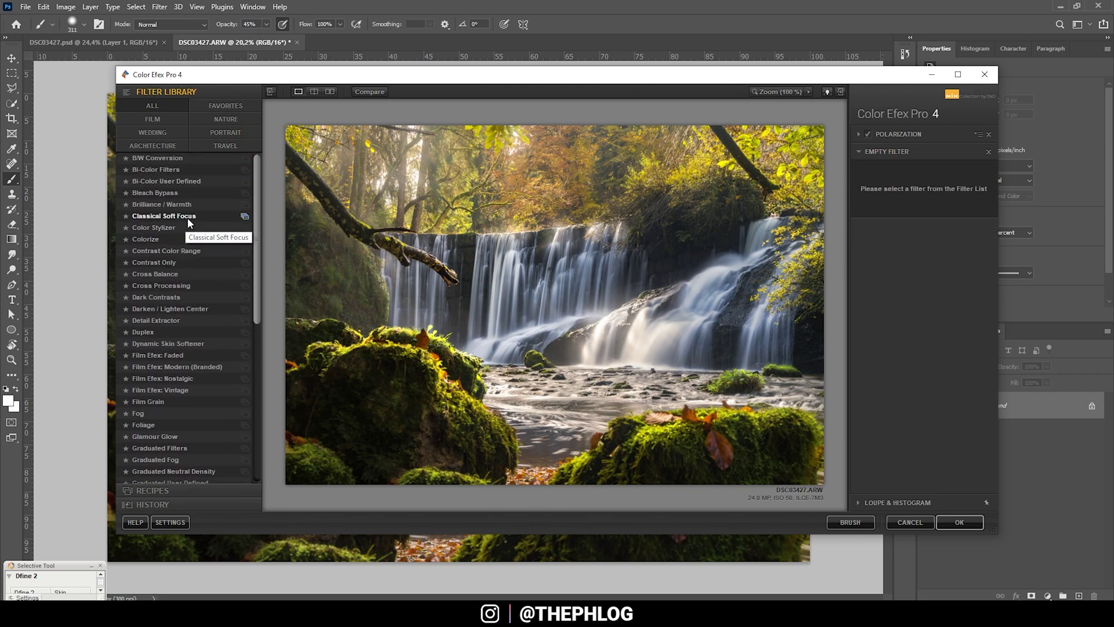
- Add Classical Soft Focus with Diffusion 1 method at 32% strength and apply with OK
click(188, 223)
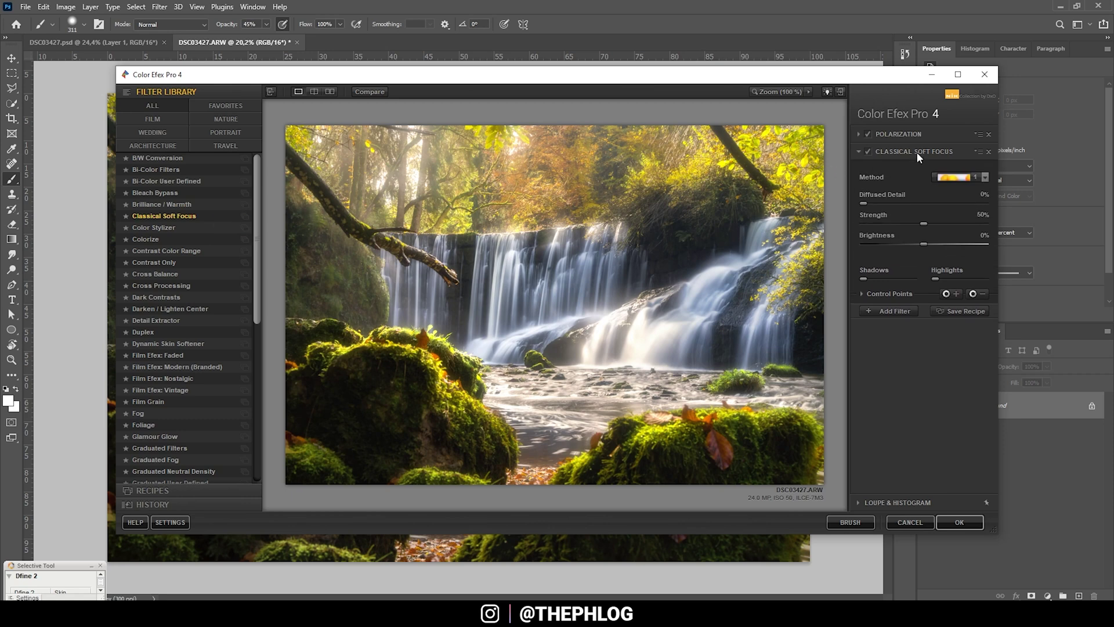
click(985, 177)
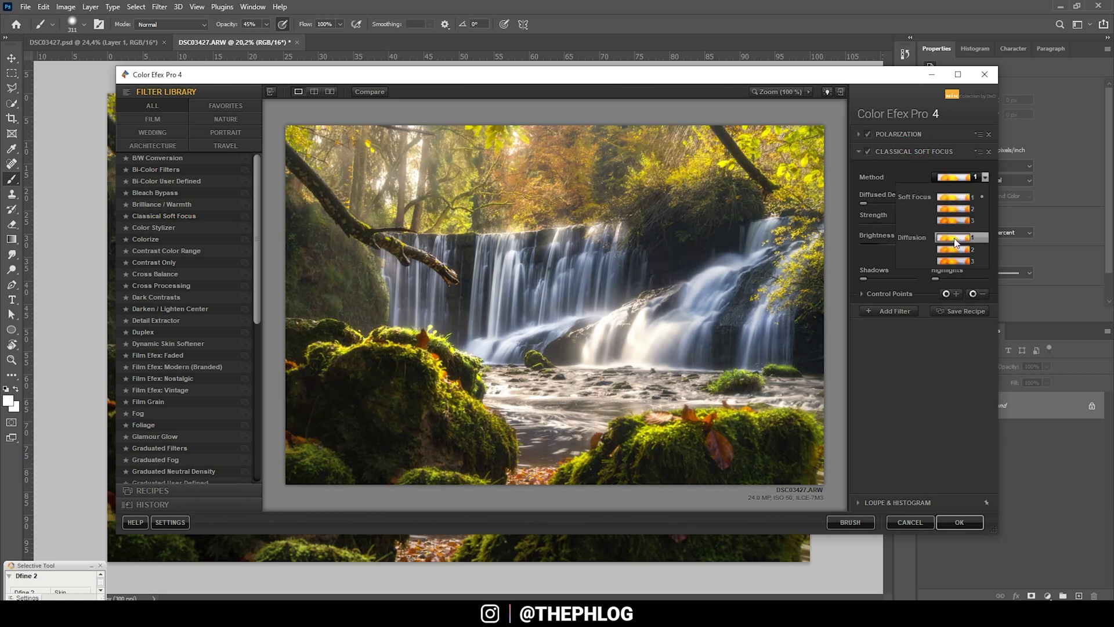
click(958, 238)
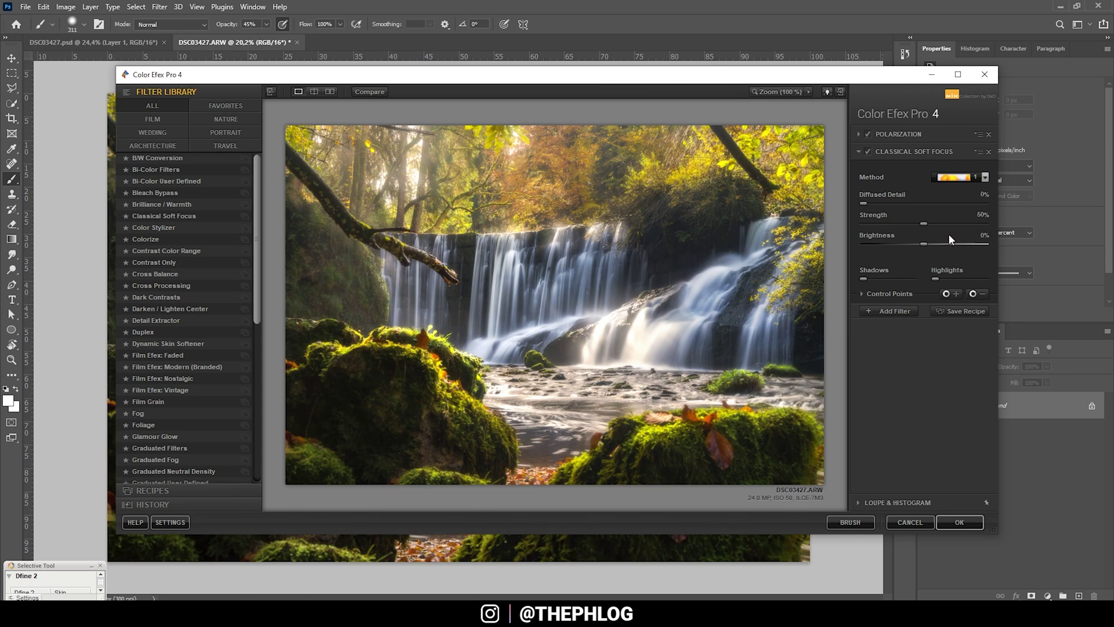
drag(915, 224, 909, 226)
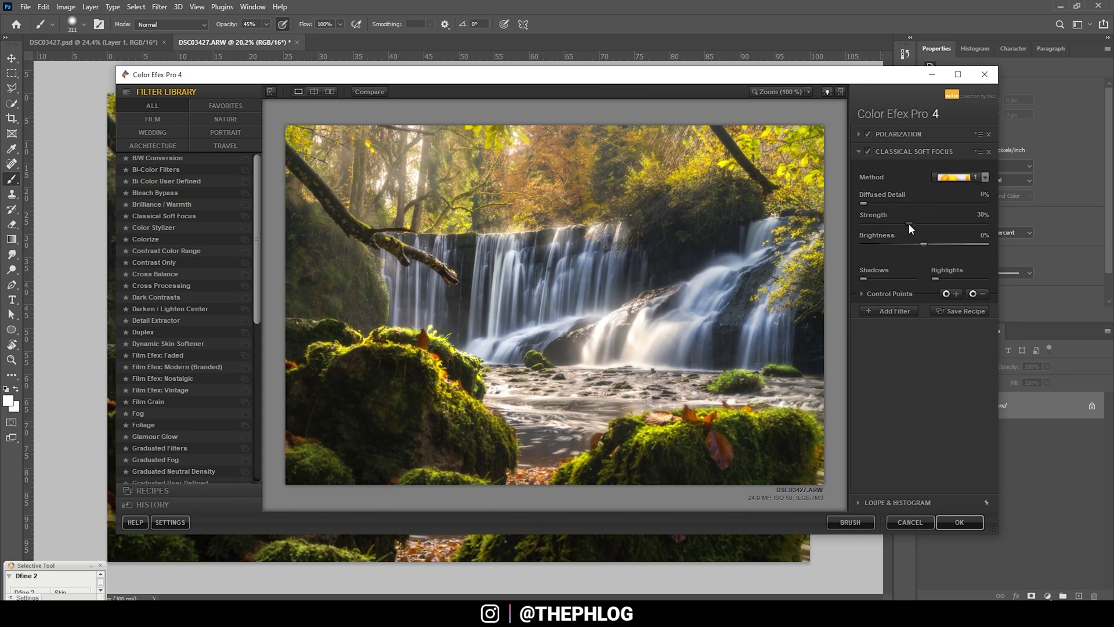
drag(908, 225, 901, 224)
click(960, 523)
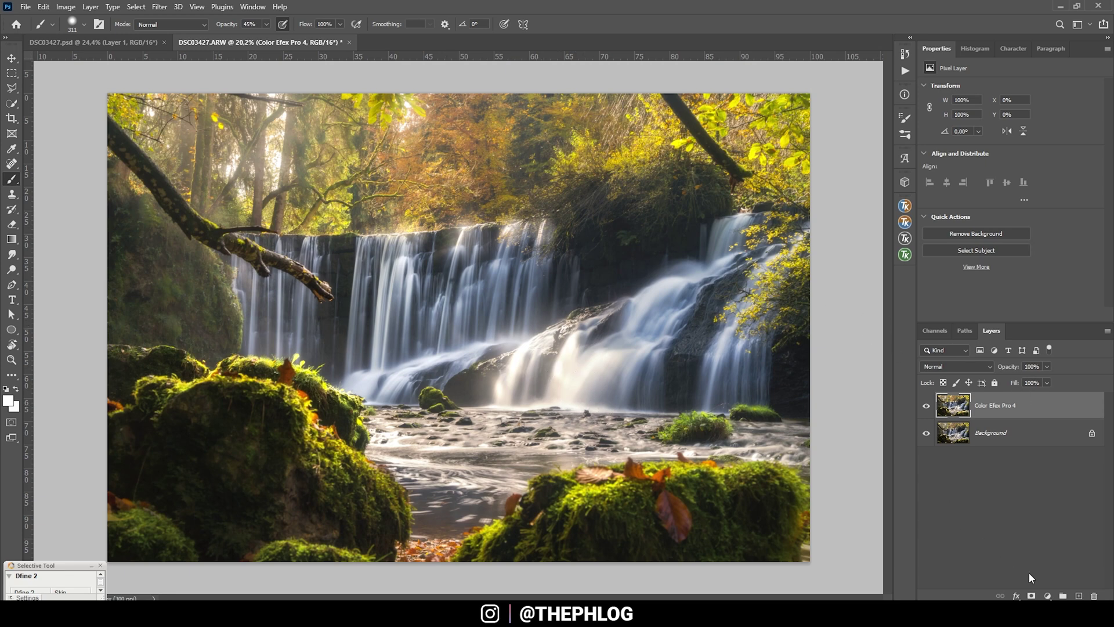
- Add a Selective Color adjustment layer and reduce Cyan in the Yellows to -11%
click(1048, 596)
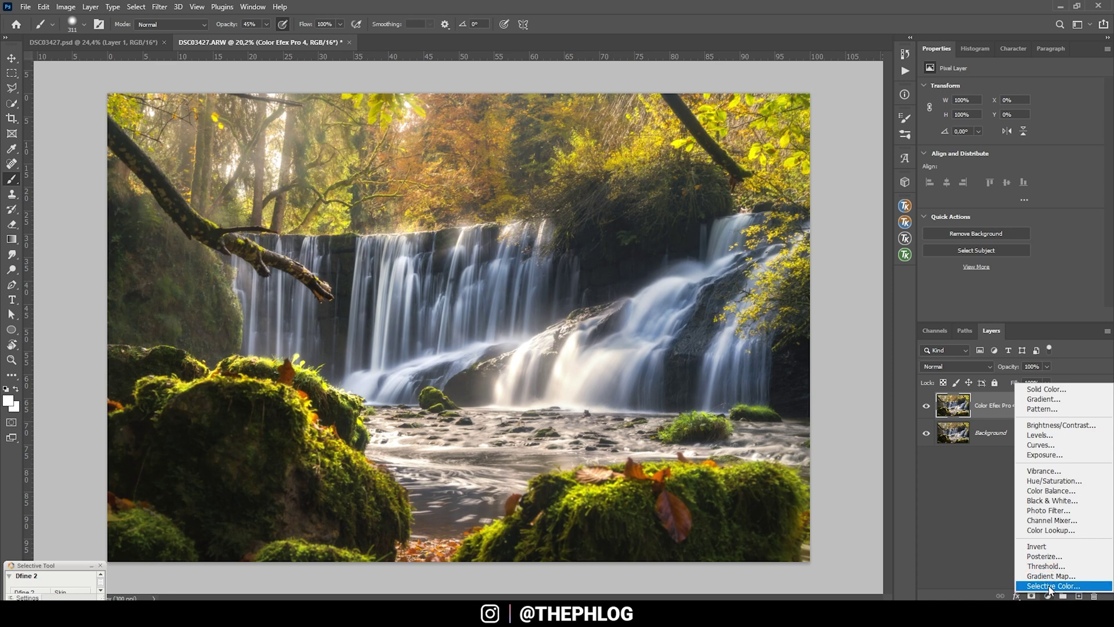
click(1051, 586)
click(962, 100)
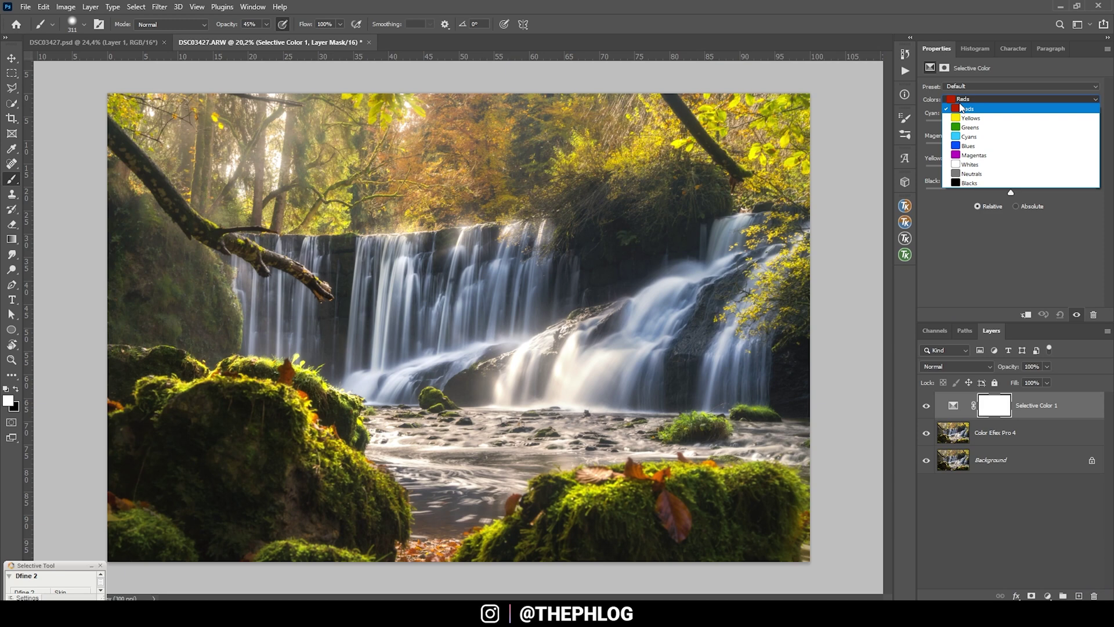
click(966, 117)
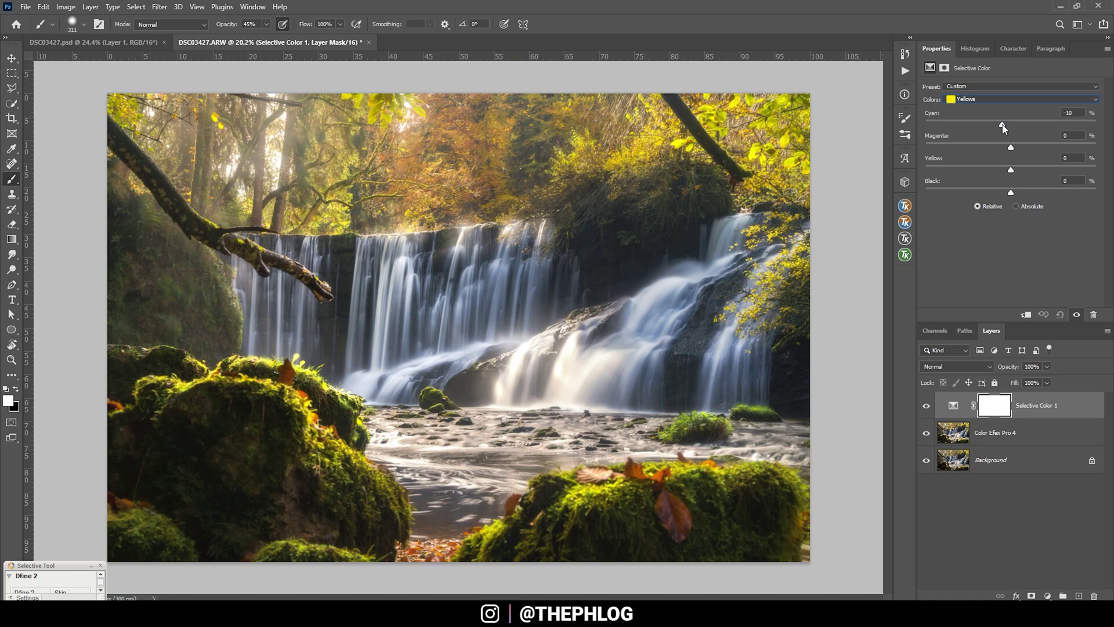
drag(999, 127, 1001, 125)
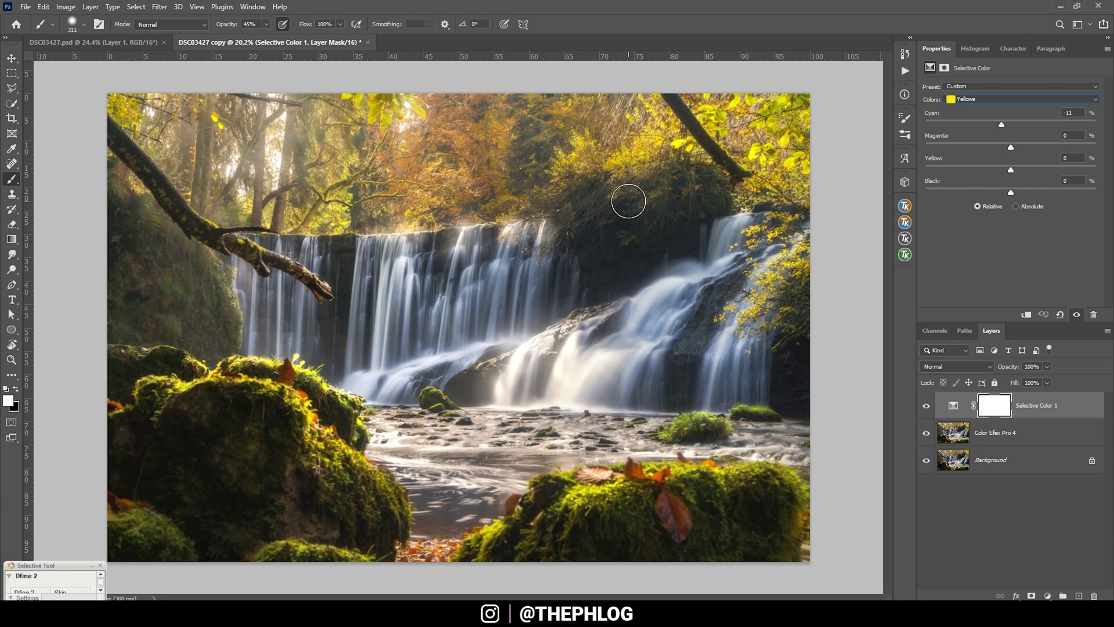